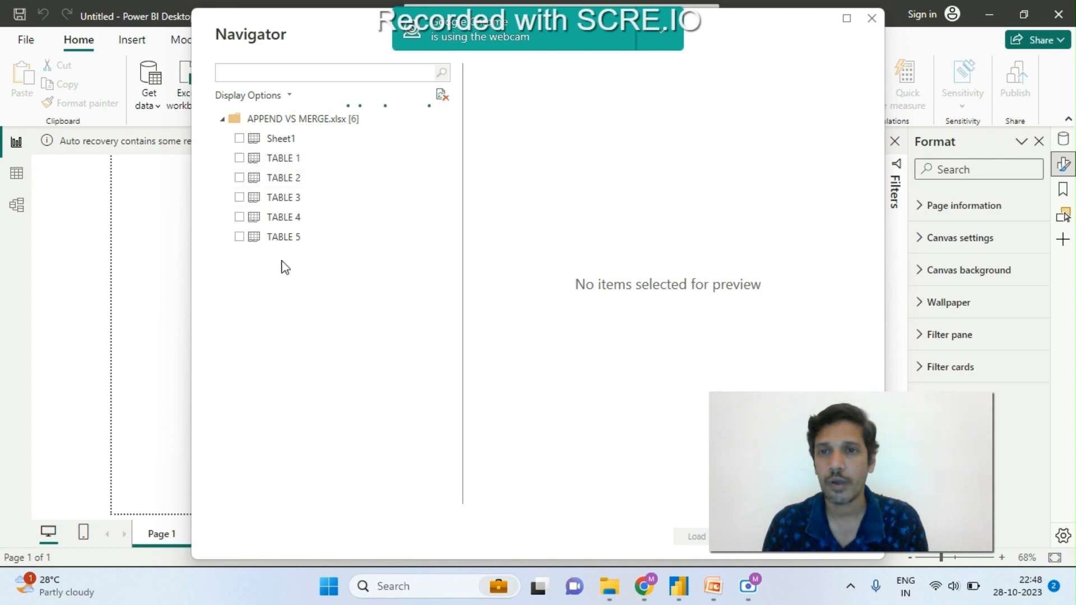
- Select TABLE 1 through TABLE 5 of APPEND VS MERGE.xlsx for import, leaving Sheet1 out
click(242, 138)
click(241, 158)
click(242, 177)
click(242, 196)
click(242, 216)
click(242, 237)
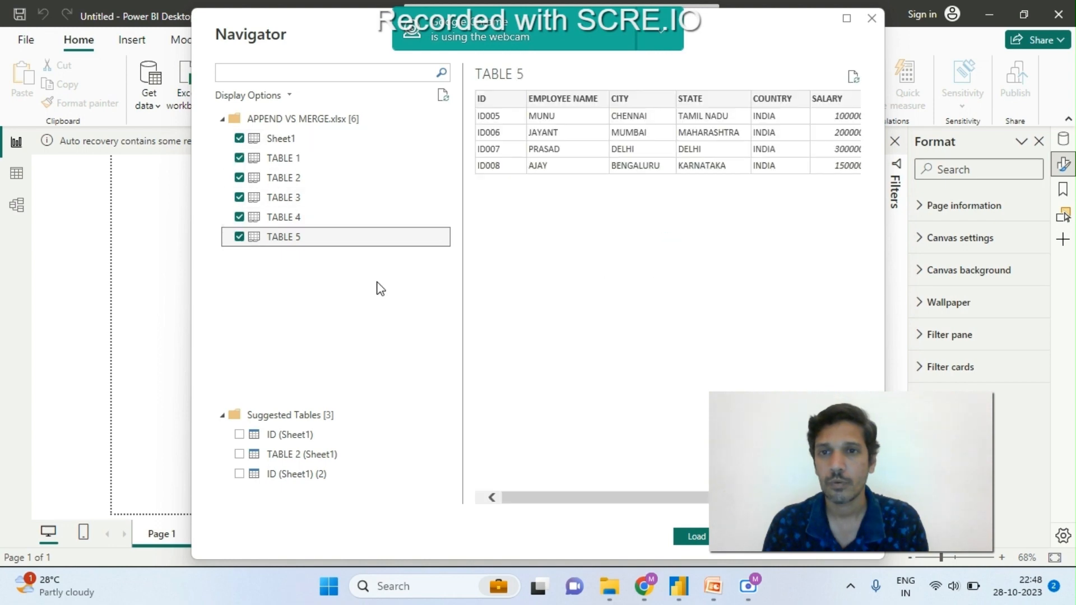
click(240, 140)
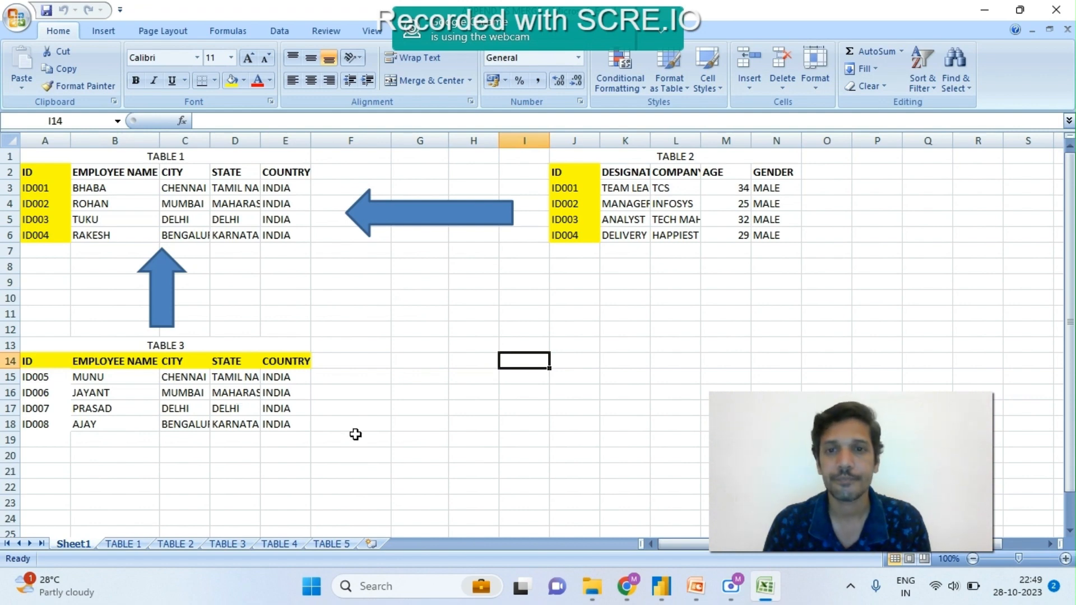
- In the Excel workbook's Sheet1, examine Table 1 and Table 3 and check Table 1's headers from ID to COUNTRY
click(352, 297)
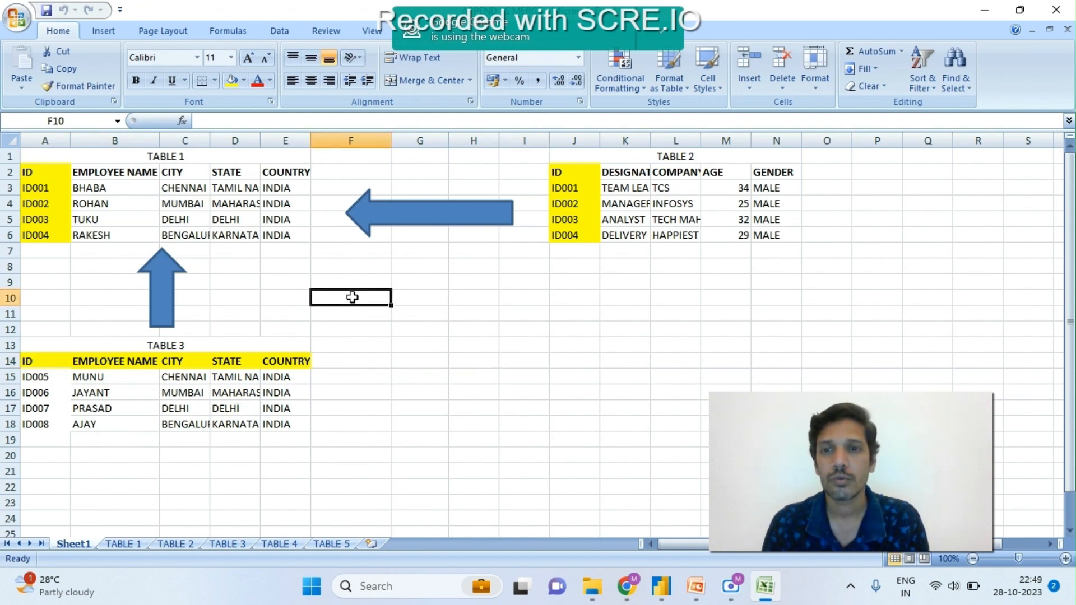
click(432, 267)
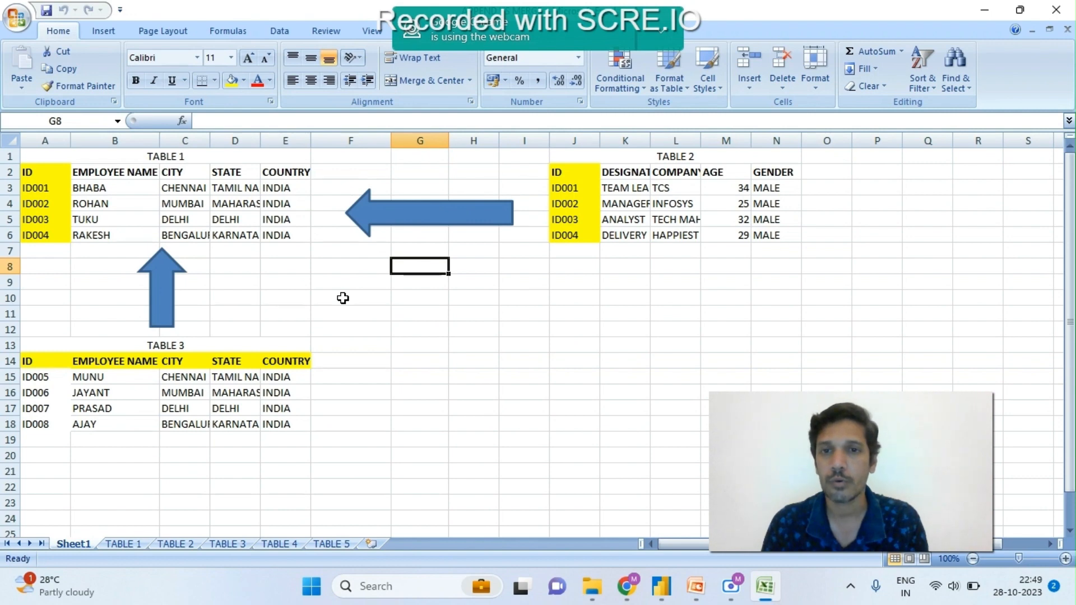
click(164, 158)
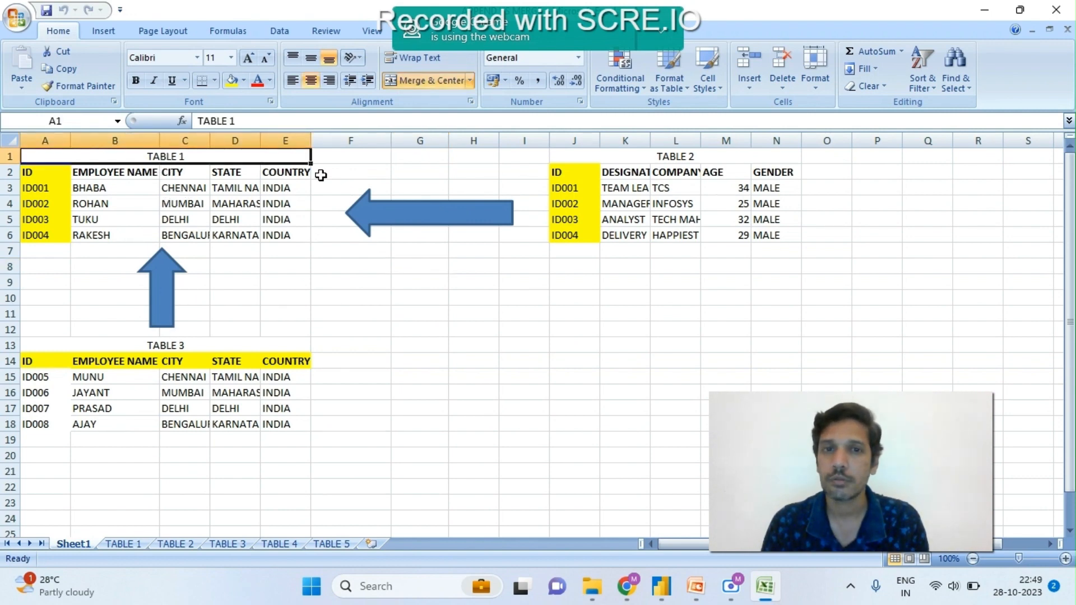
click(178, 345)
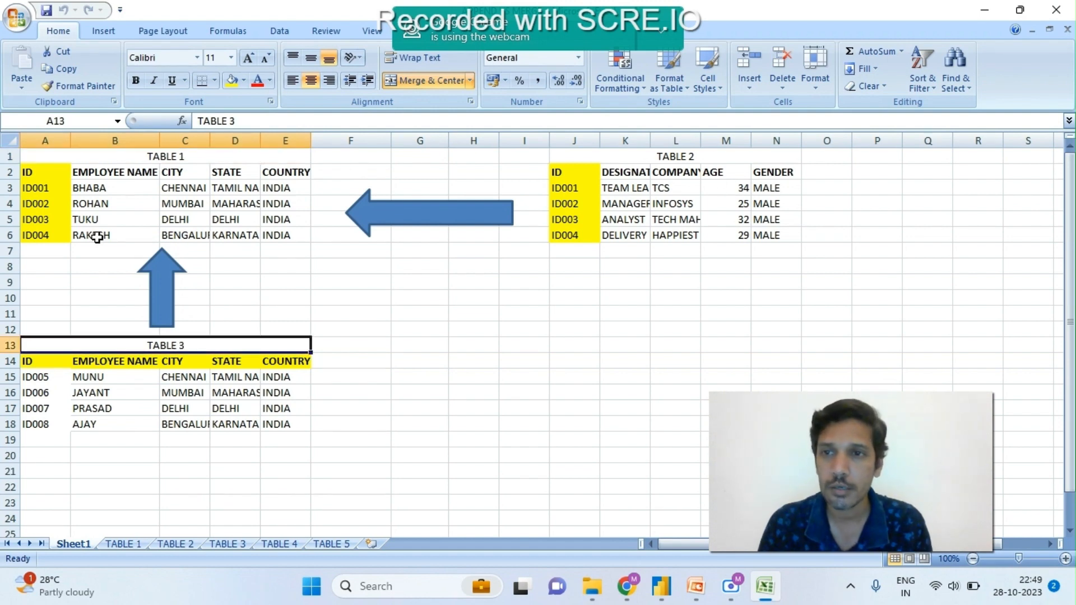
click(52, 172)
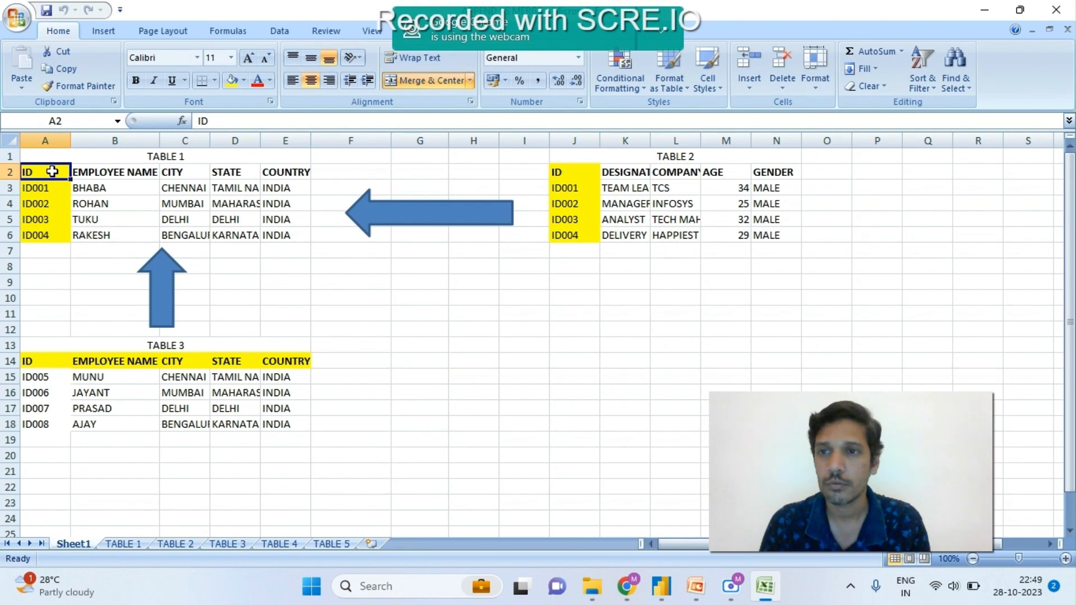
click(91, 176)
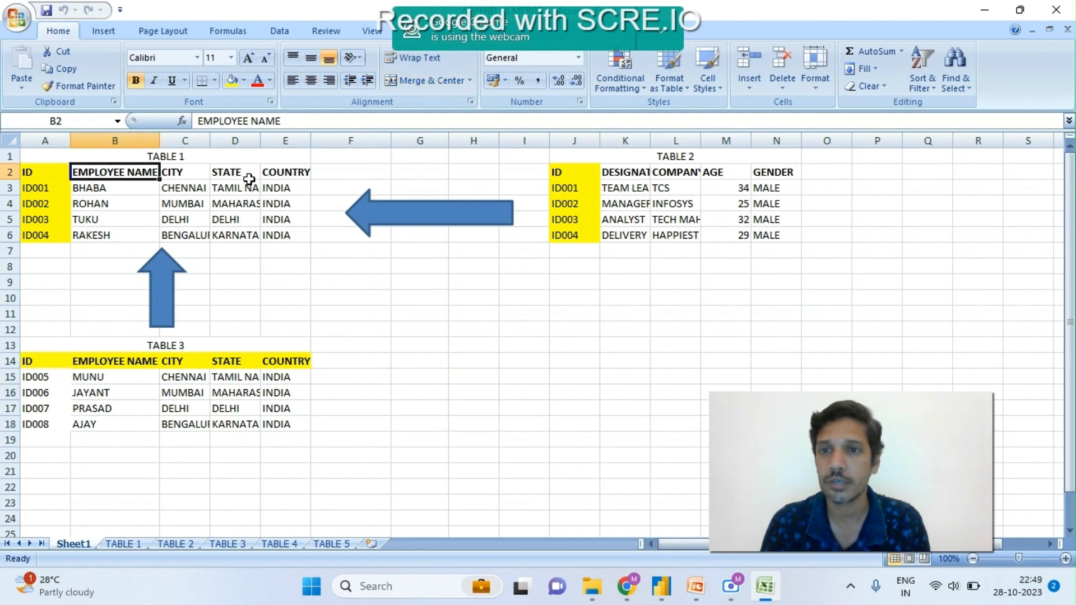
click(280, 175)
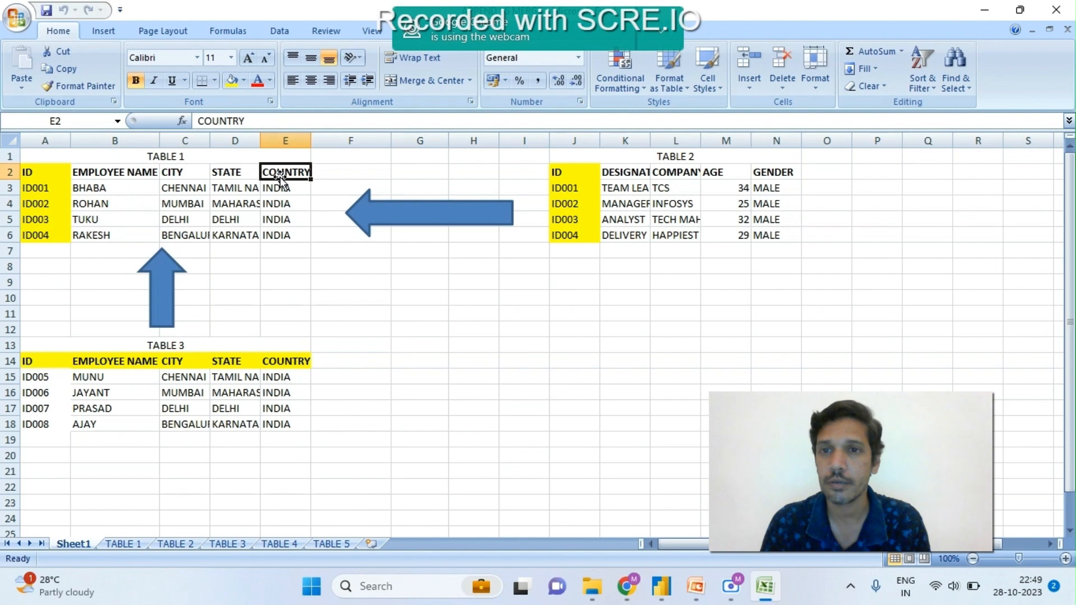
click(43, 171)
drag(45, 172, 288, 170)
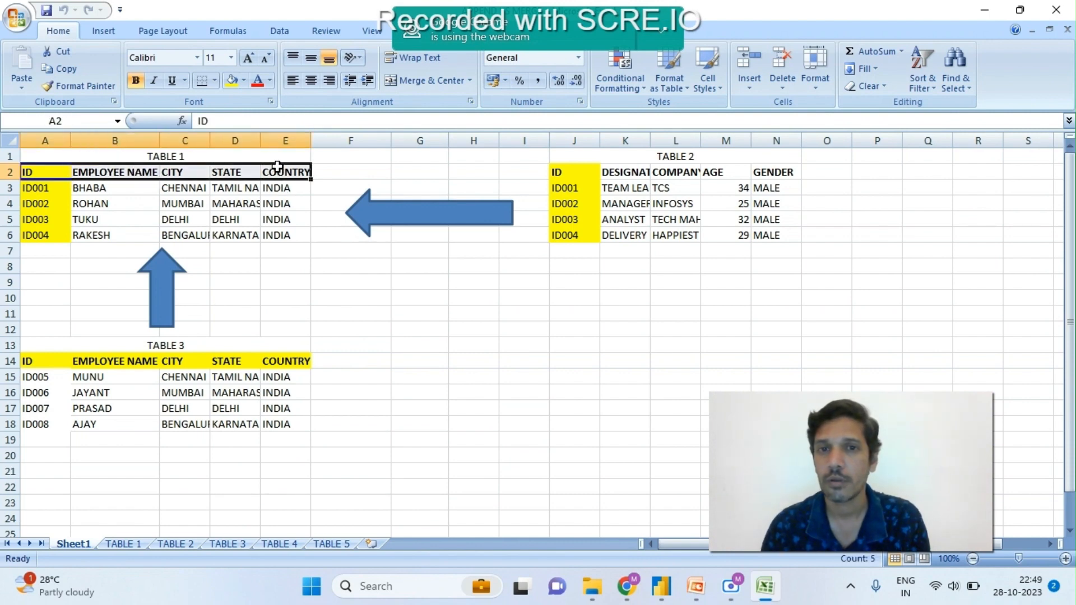
click(509, 358)
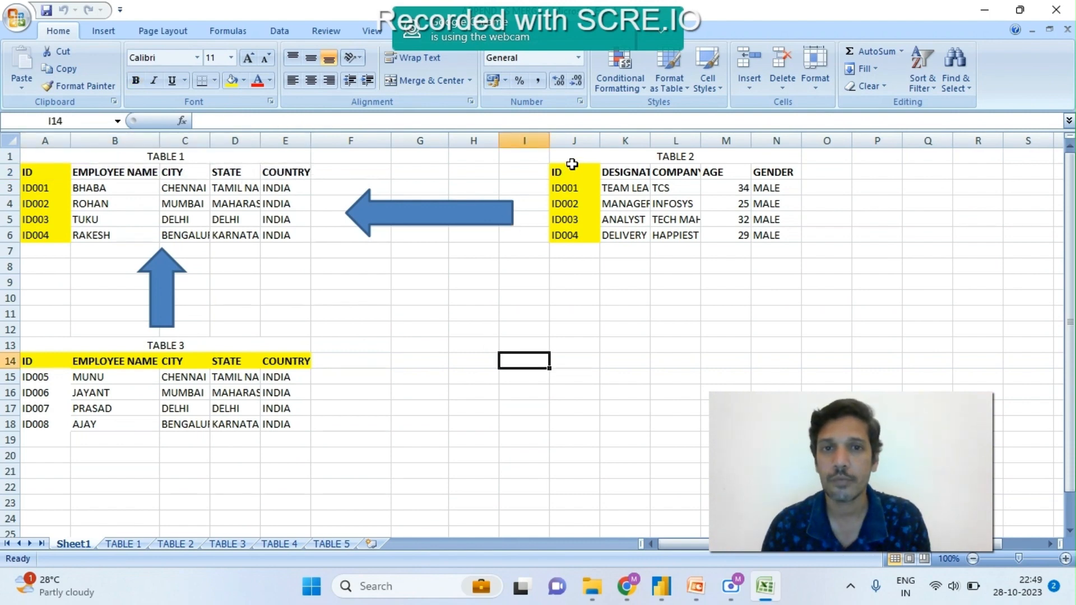
- Compare the ID column of Table 1 with the ID column of Table 2, from the header through ID004
click(574, 170)
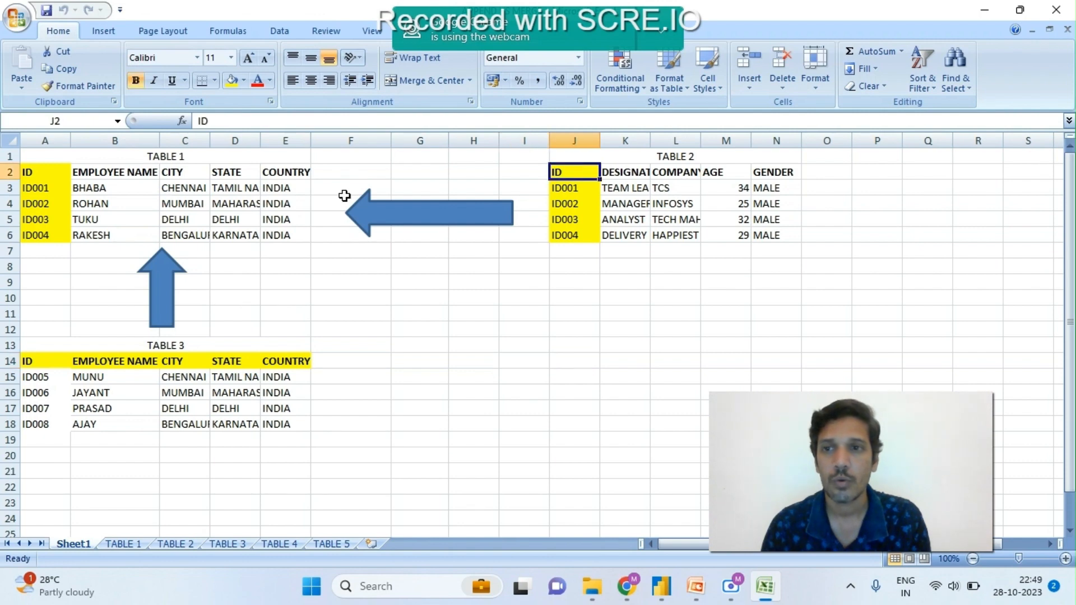
click(38, 174)
drag(37, 174, 34, 235)
drag(558, 170, 564, 234)
- Widen column K so Table 2's DESIGNATION header and entries fit in full
click(617, 175)
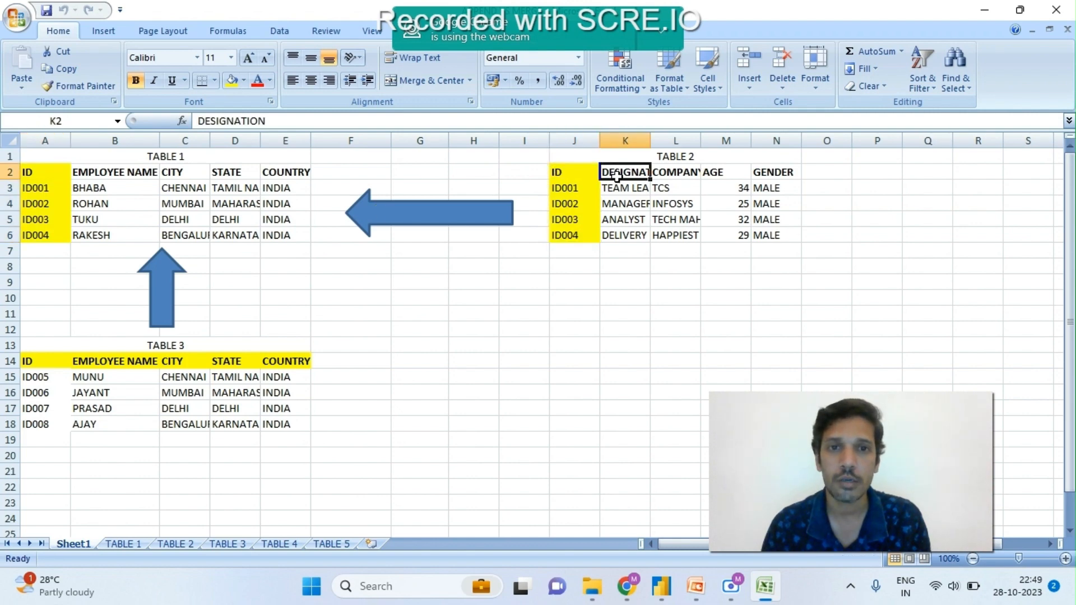
drag(655, 140, 683, 141)
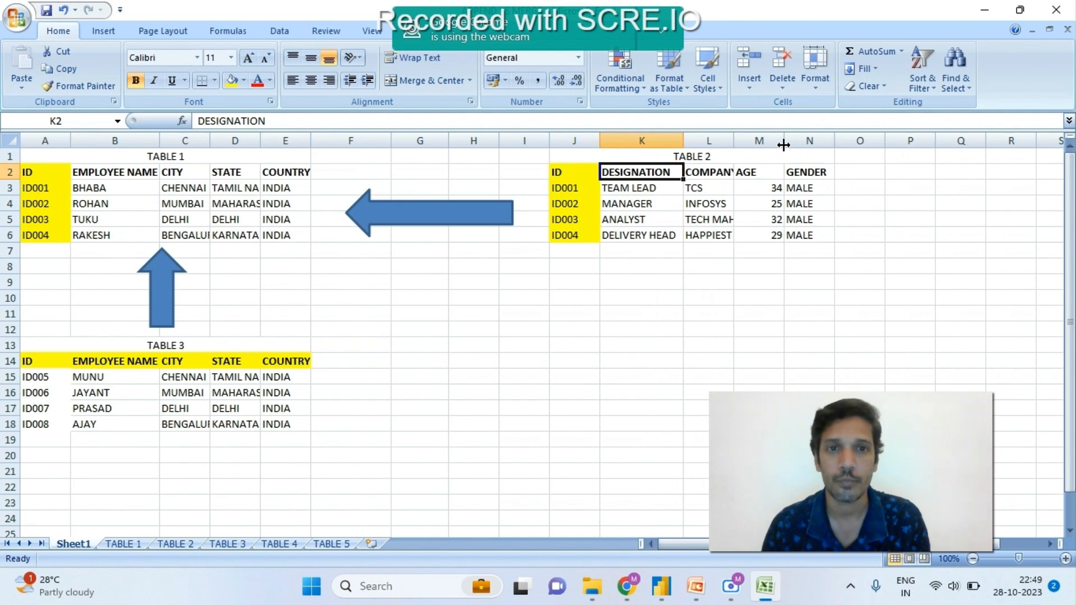
click(570, 340)
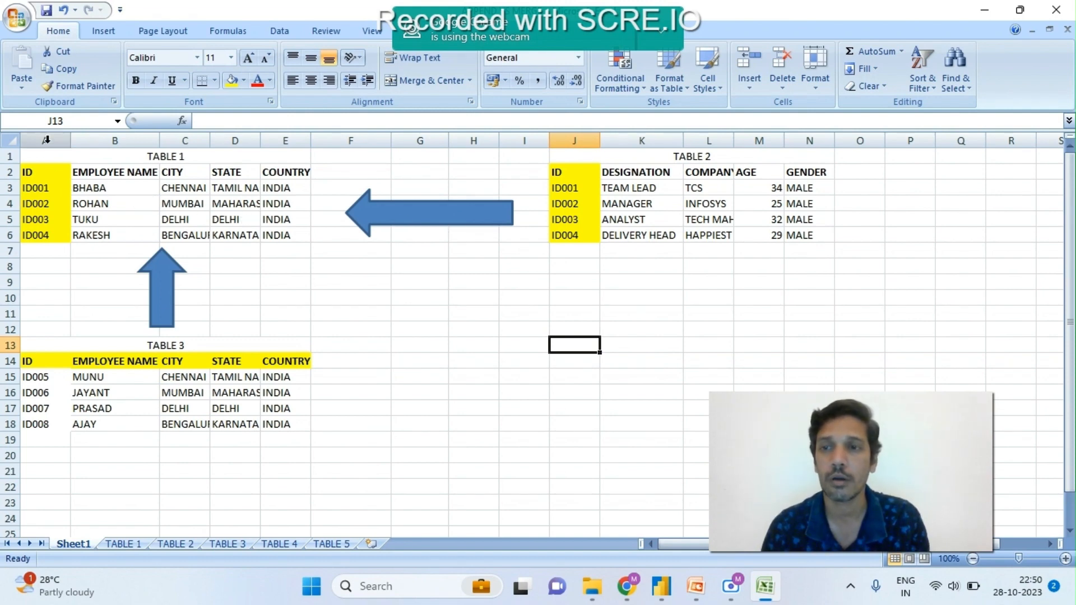
- Examine the shared ID columns A and J, Table 1's data, and the gap between Table 1 and Table 3
click(46, 140)
click(576, 139)
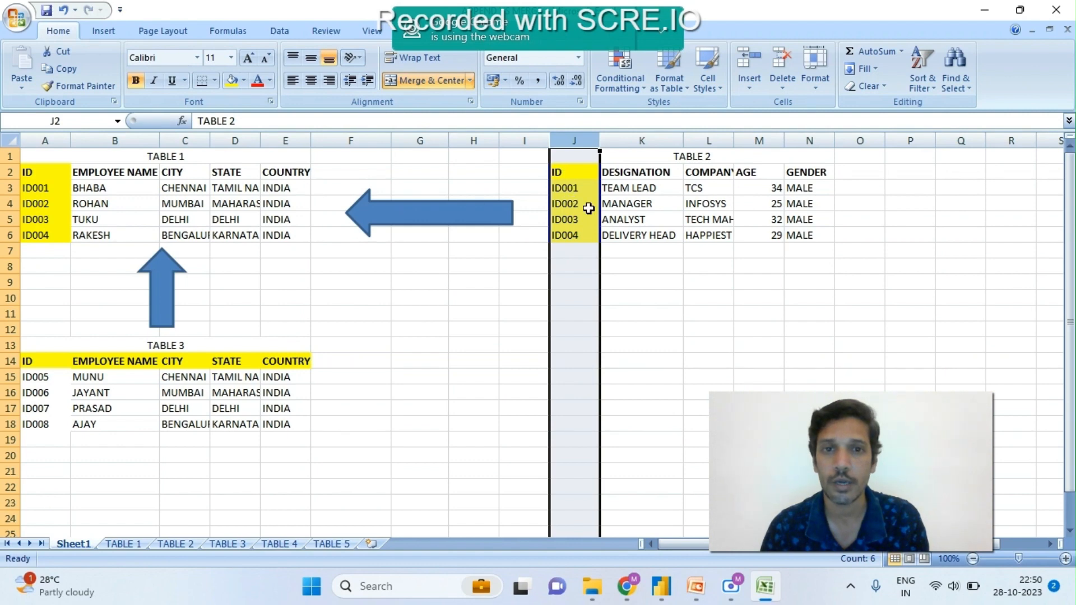
click(318, 298)
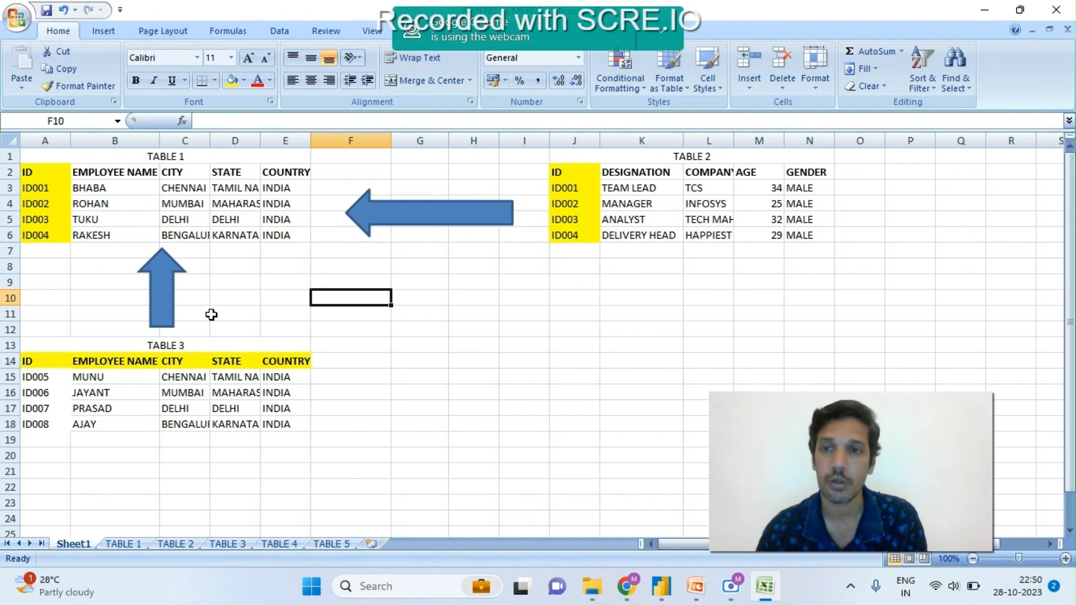
drag(32, 160, 227, 223)
drag(41, 256, 264, 327)
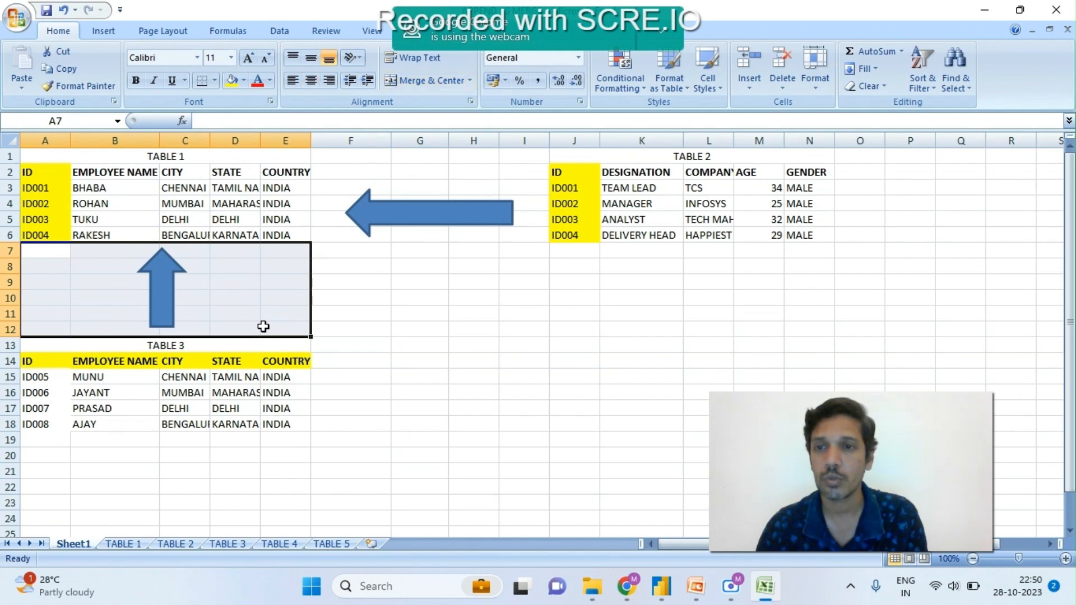
click(107, 217)
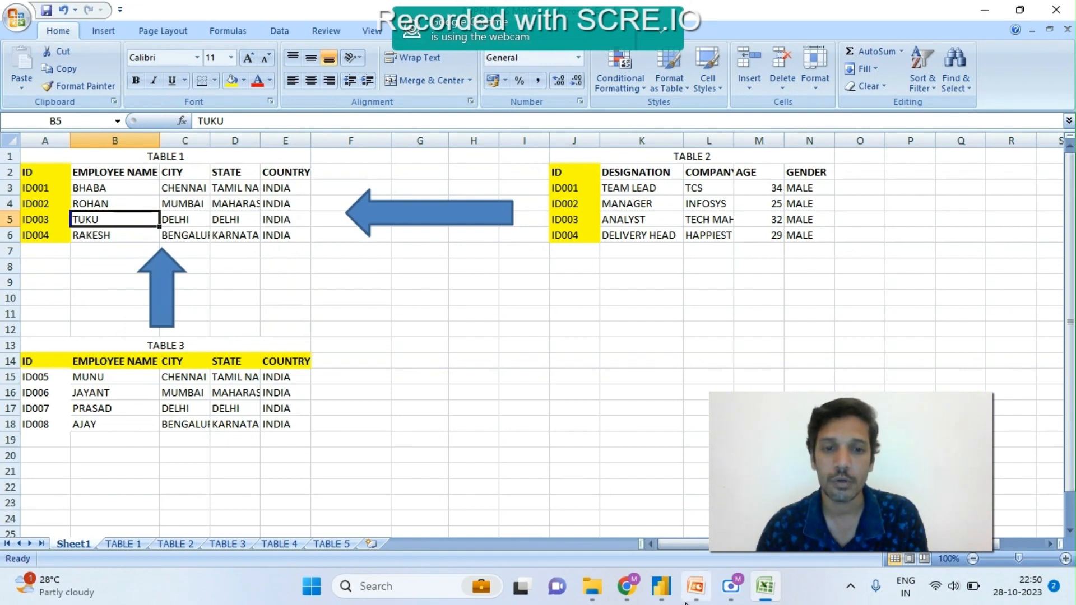
- Switch to the PowerPoint presentation and review how the MERGE VS APPEND slide contrasts horizontal and vertical combining
click(695, 586)
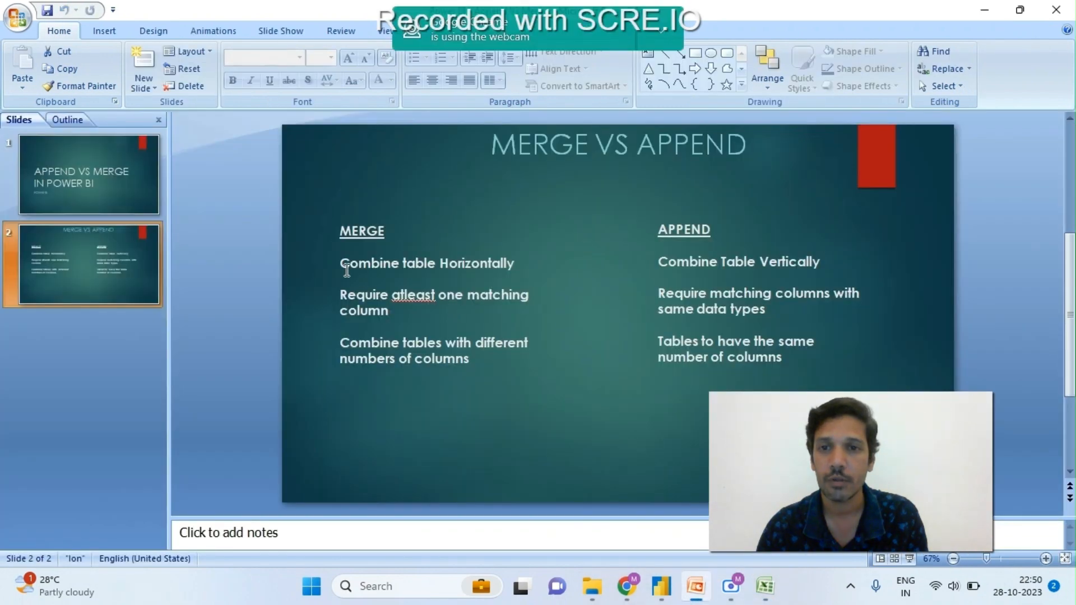
click(402, 273)
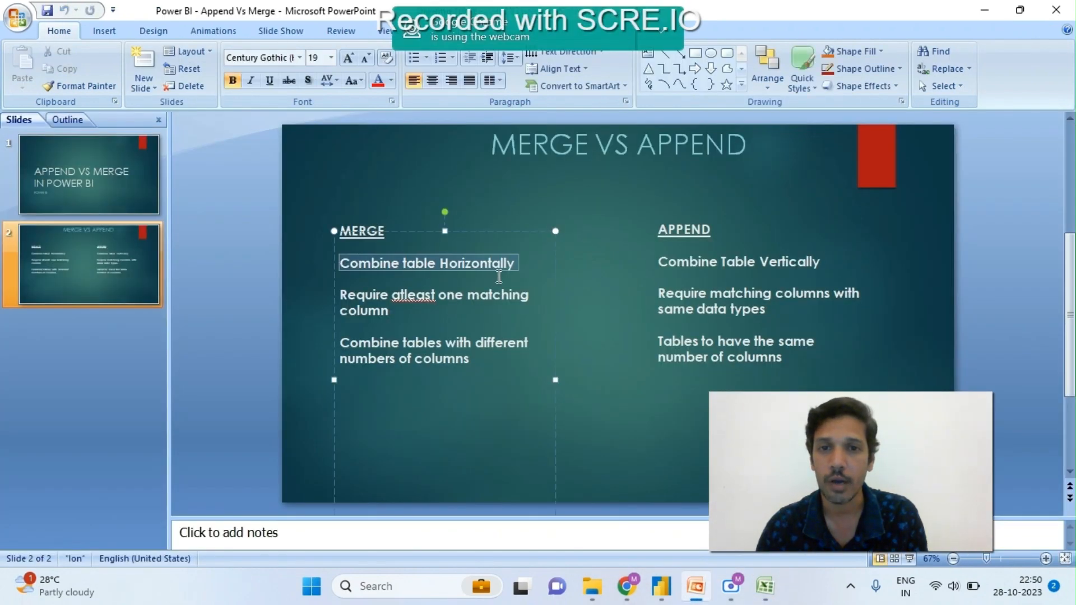
click(669, 268)
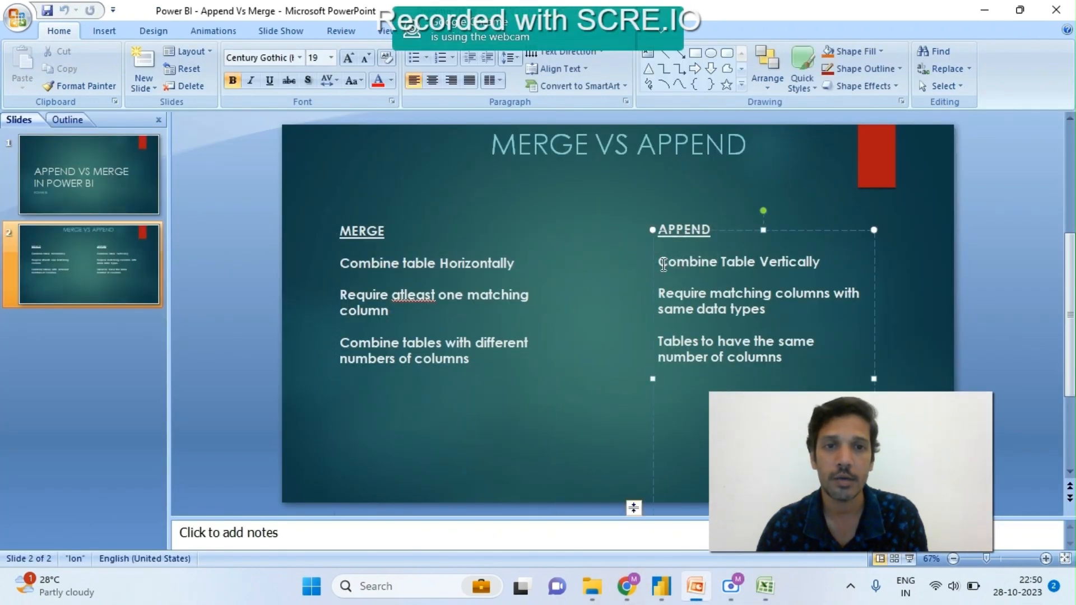
drag(662, 262, 812, 264)
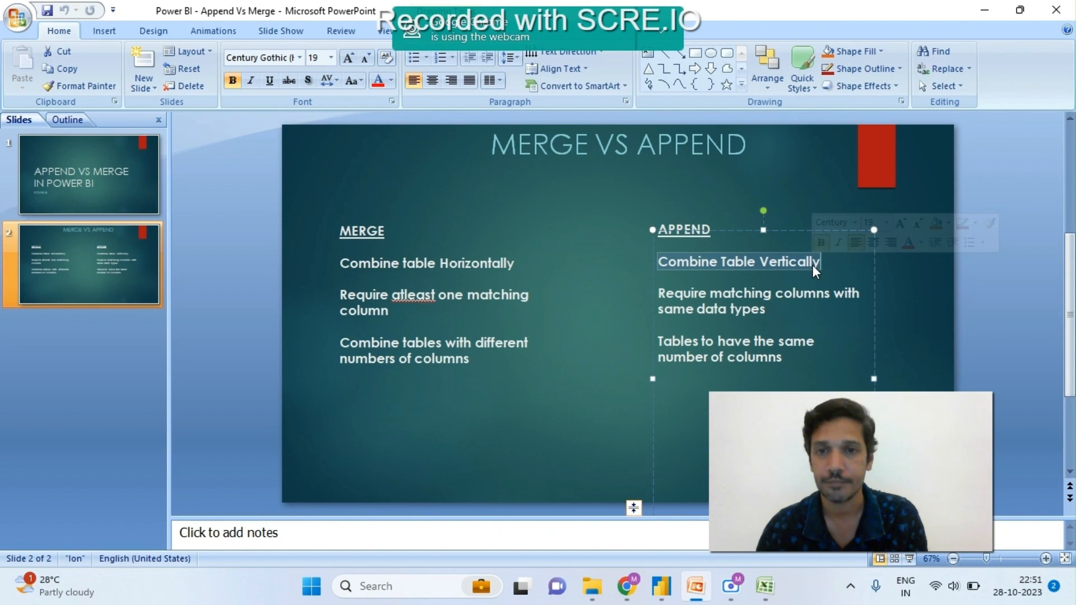
click(549, 376)
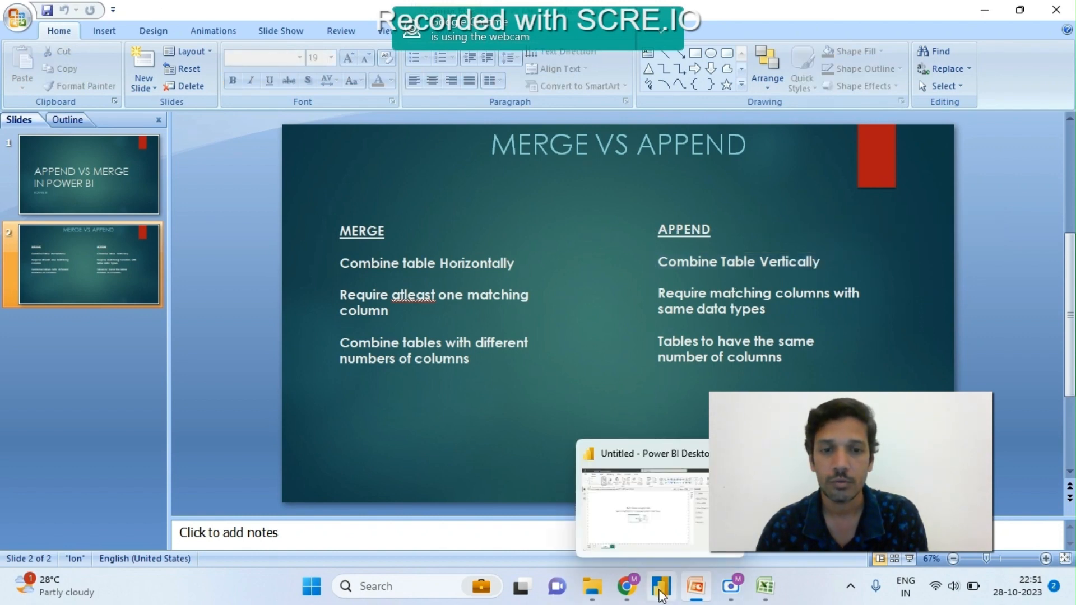
- Switch to Power BI Desktop and inspect the imported data of TABLE 1 through TABLE 5 in Table view
click(652, 497)
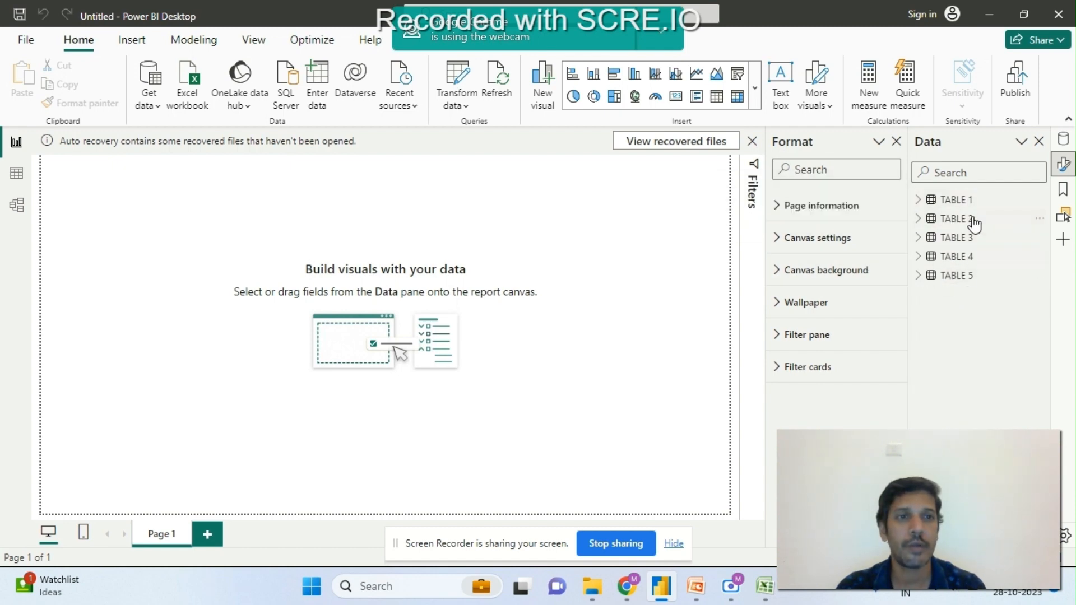
mouse_move(976, 210)
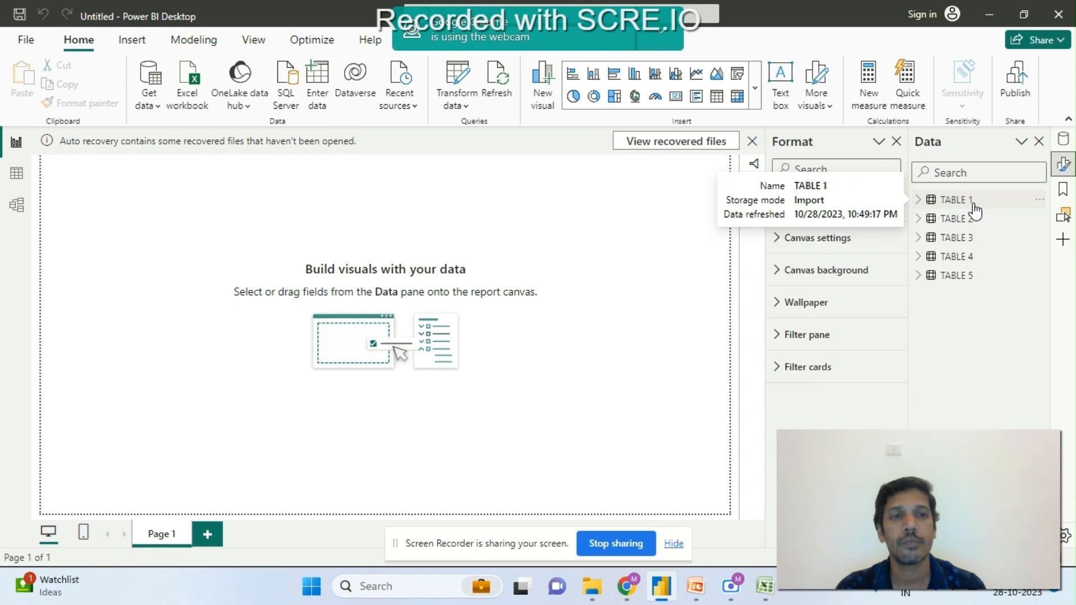
click(17, 174)
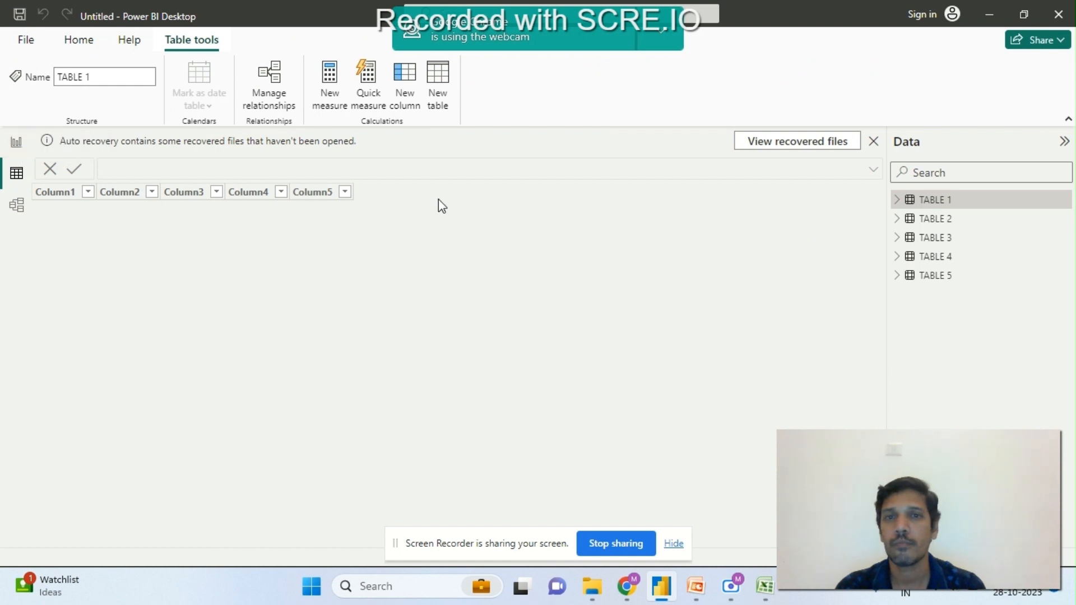
click(928, 222)
click(929, 240)
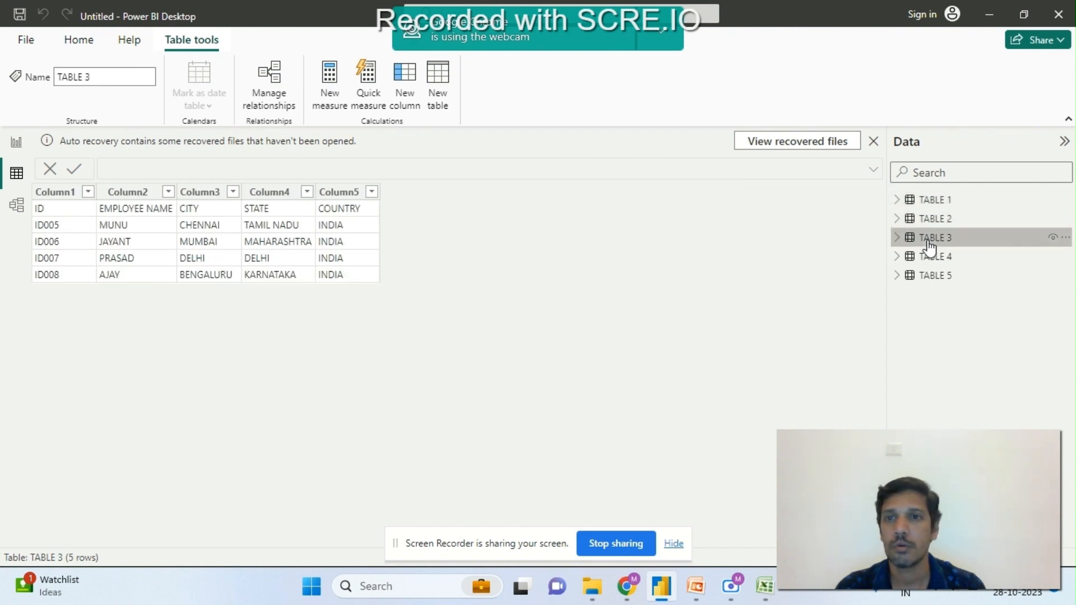
click(931, 258)
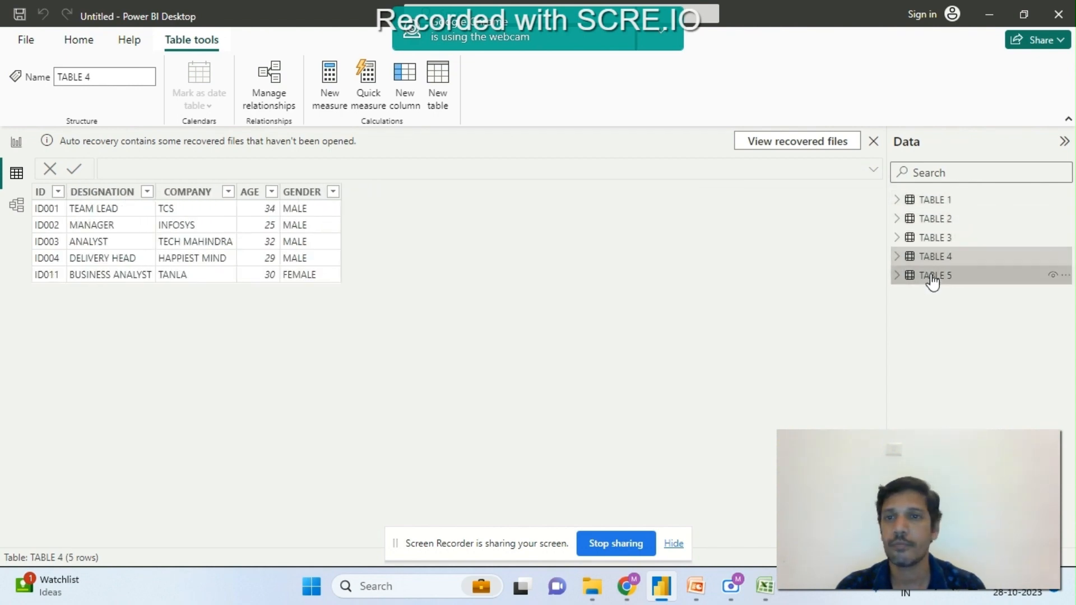
click(933, 278)
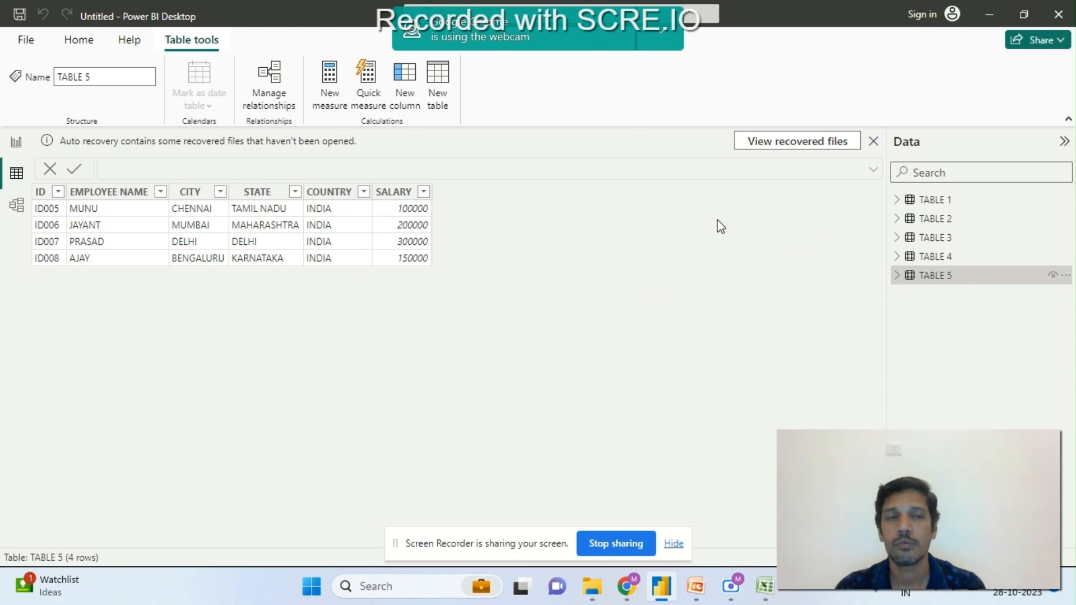
- Open TABLE 1's query for editing in Power Query Editor
right_click(920, 203)
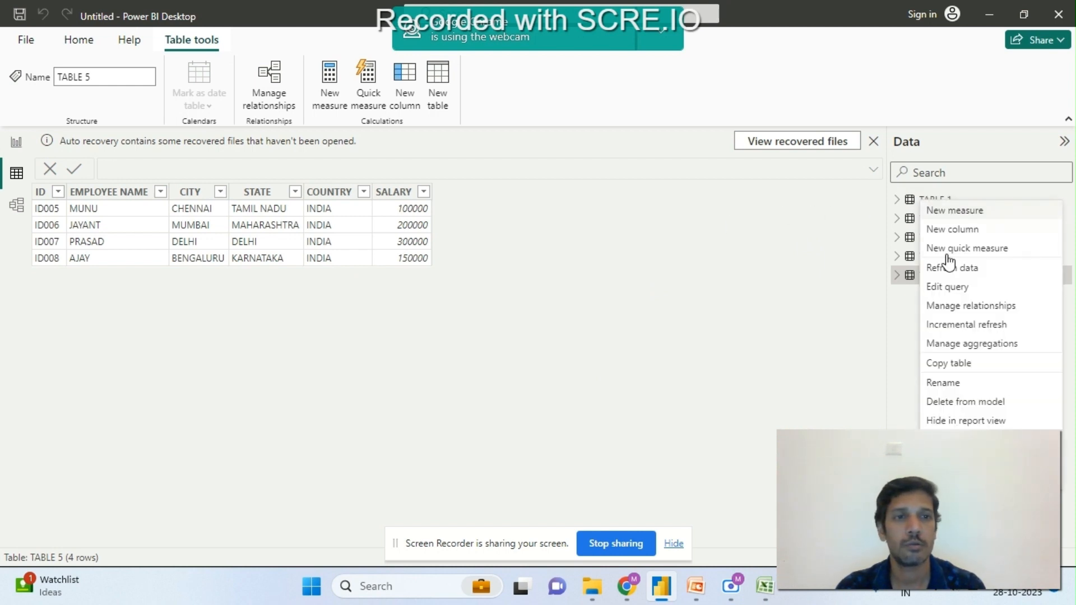
click(951, 288)
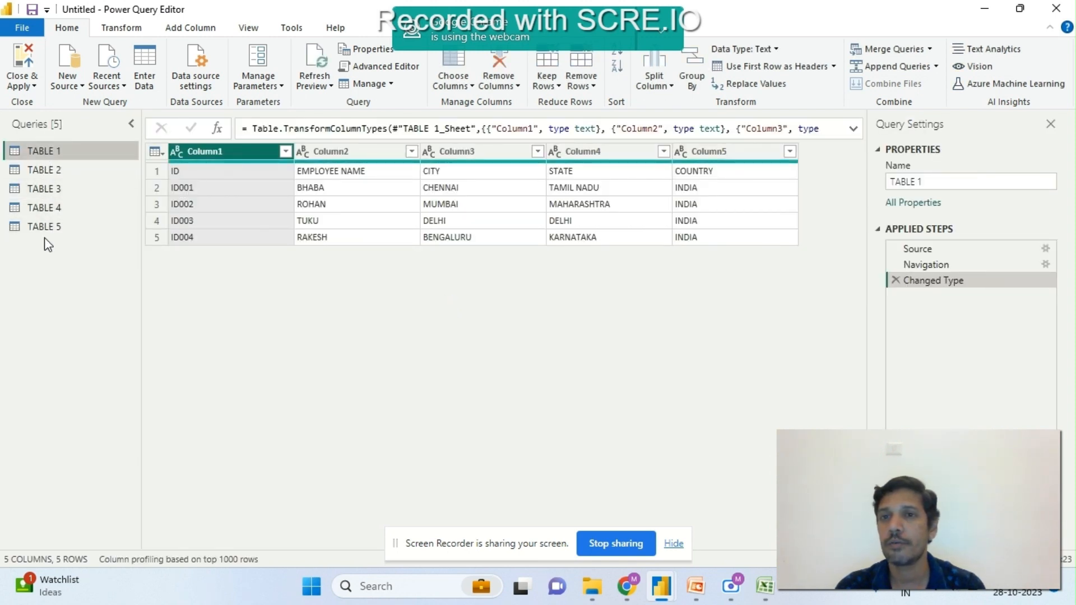
- Switch to the Excel workbook and compare TABLE 1 with TABLE 2 on Sheet1
mouse_move(672, 592)
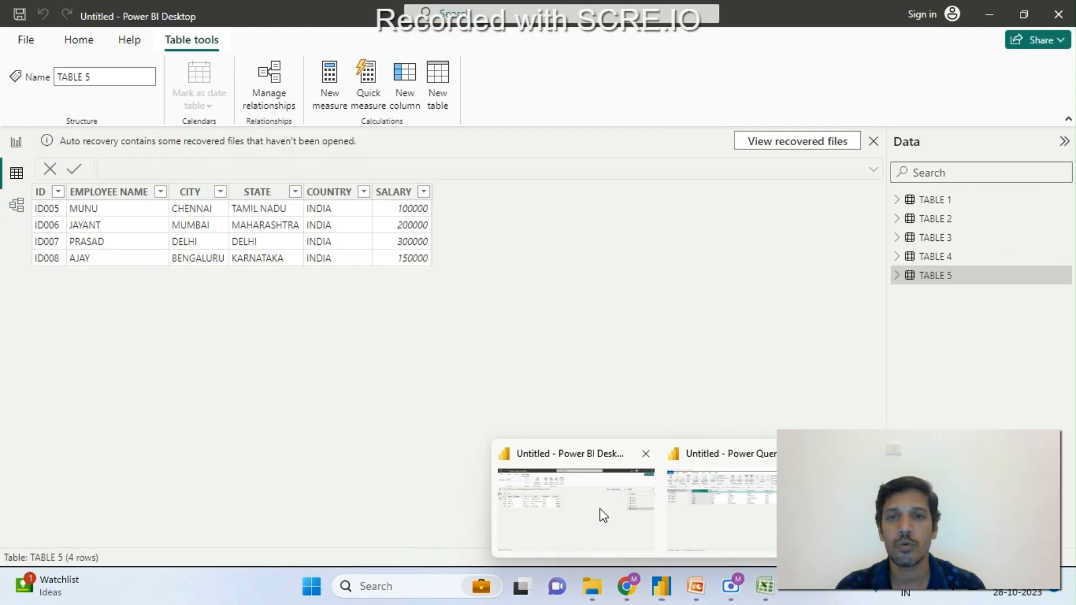
click(600, 509)
mouse_move(664, 590)
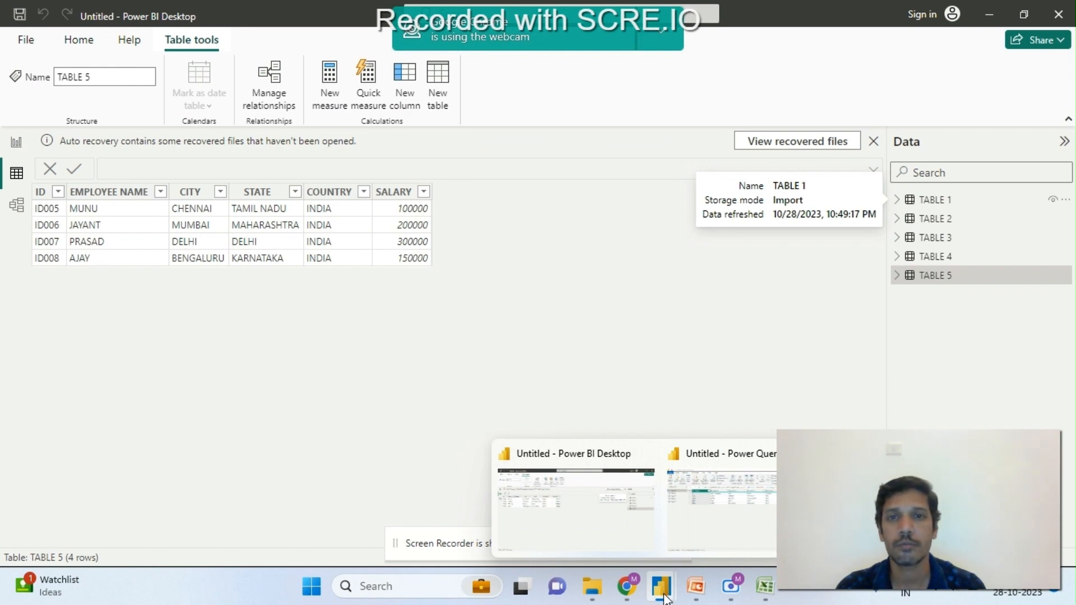
mouse_move(765, 586)
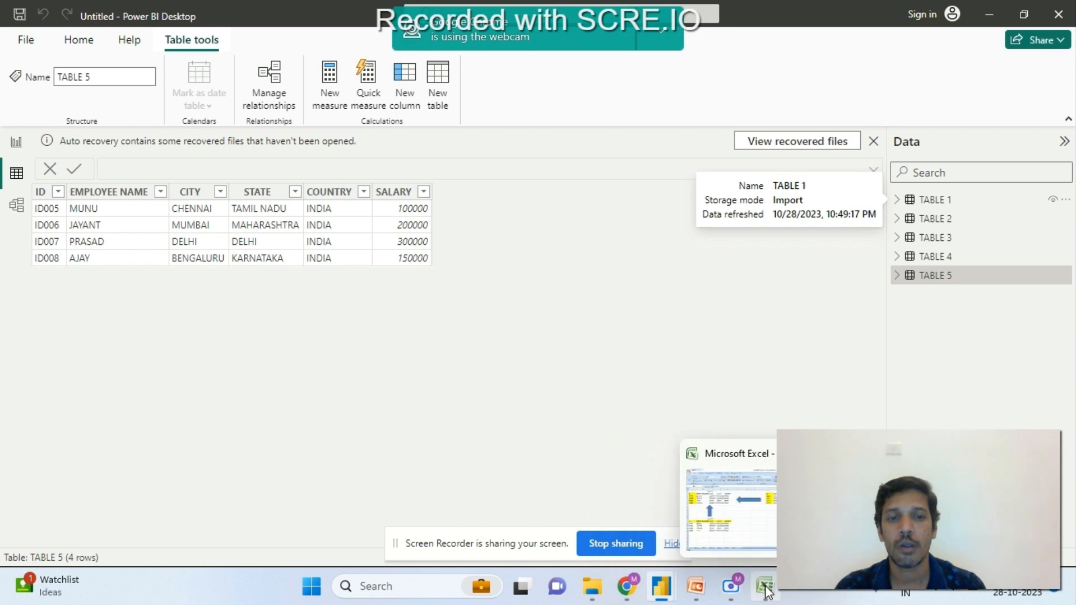
click(763, 523)
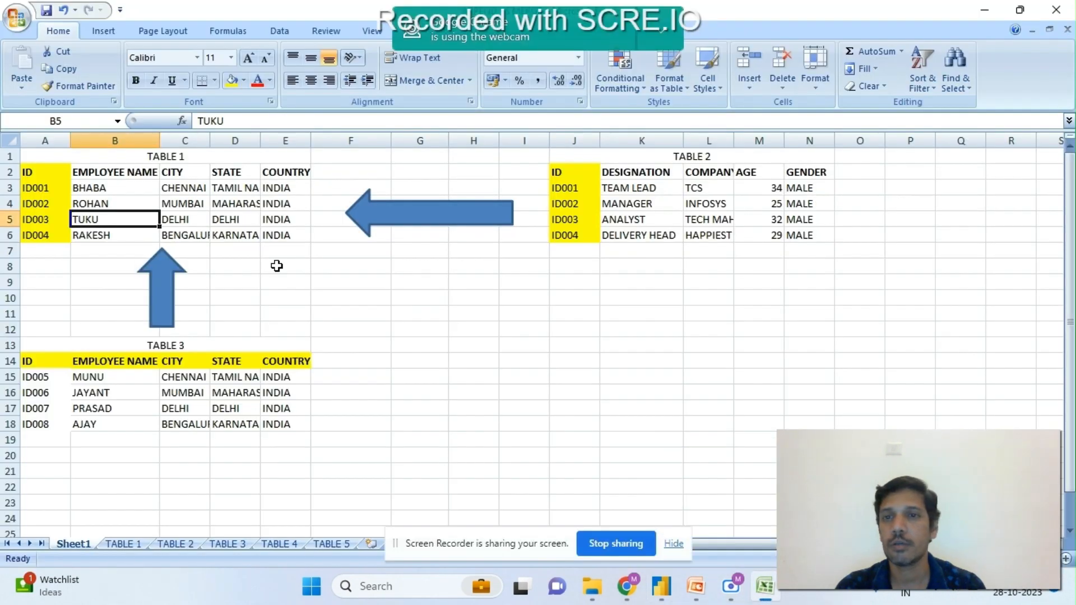
click(132, 157)
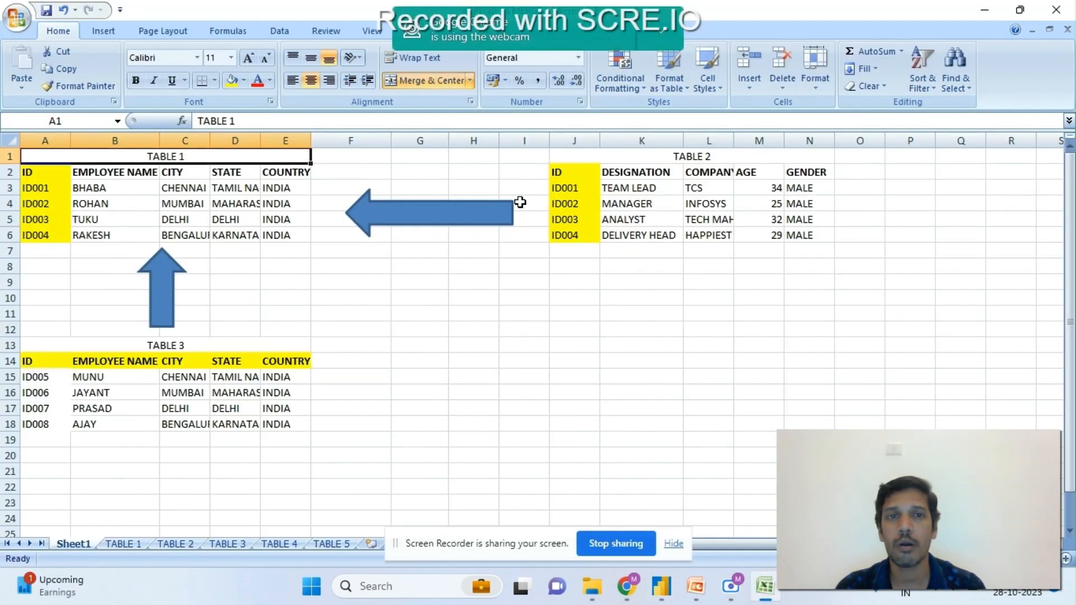
click(665, 156)
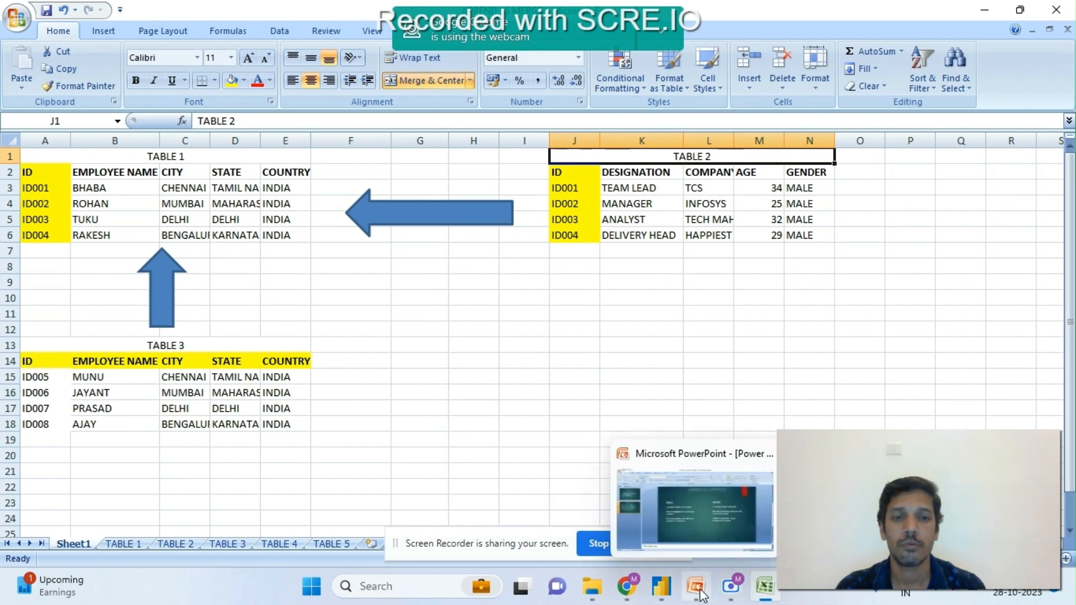
- Switch back to Power Query Editor and use TABLE 1's first row as its column headers
click(709, 526)
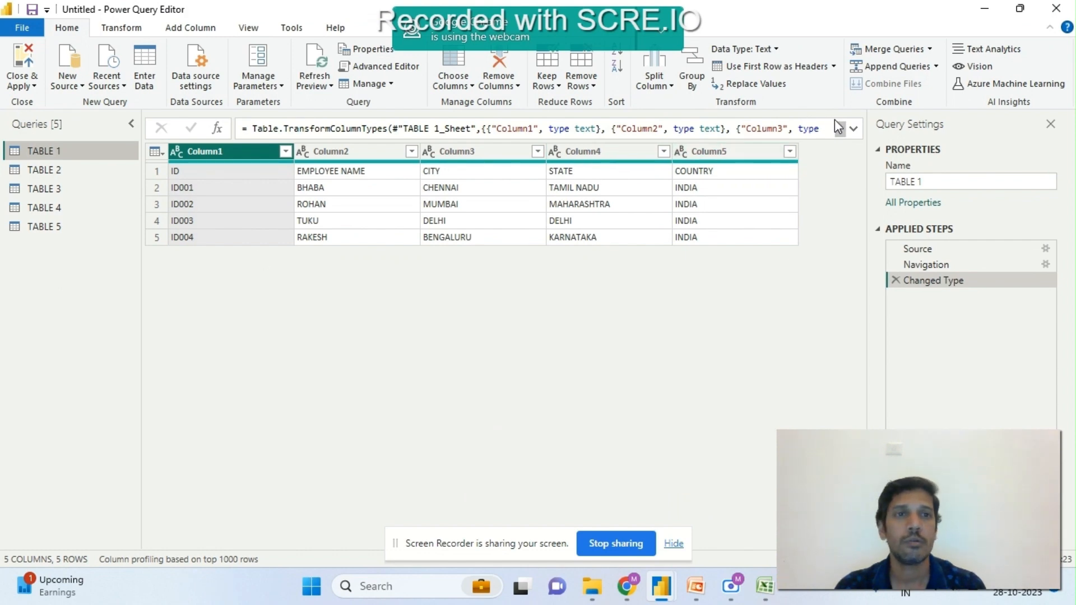
click(930, 50)
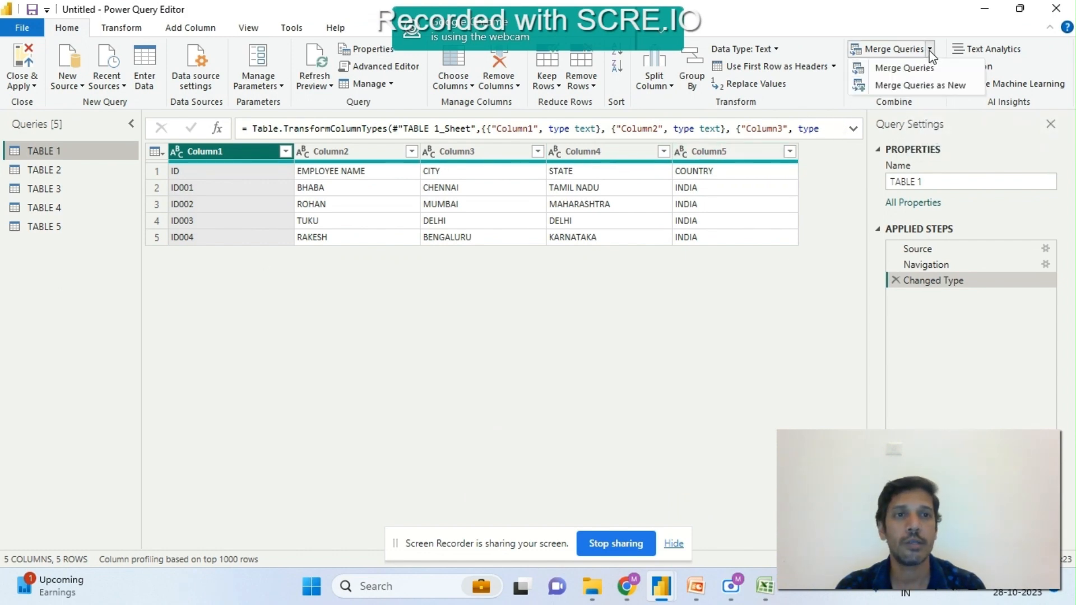
click(638, 300)
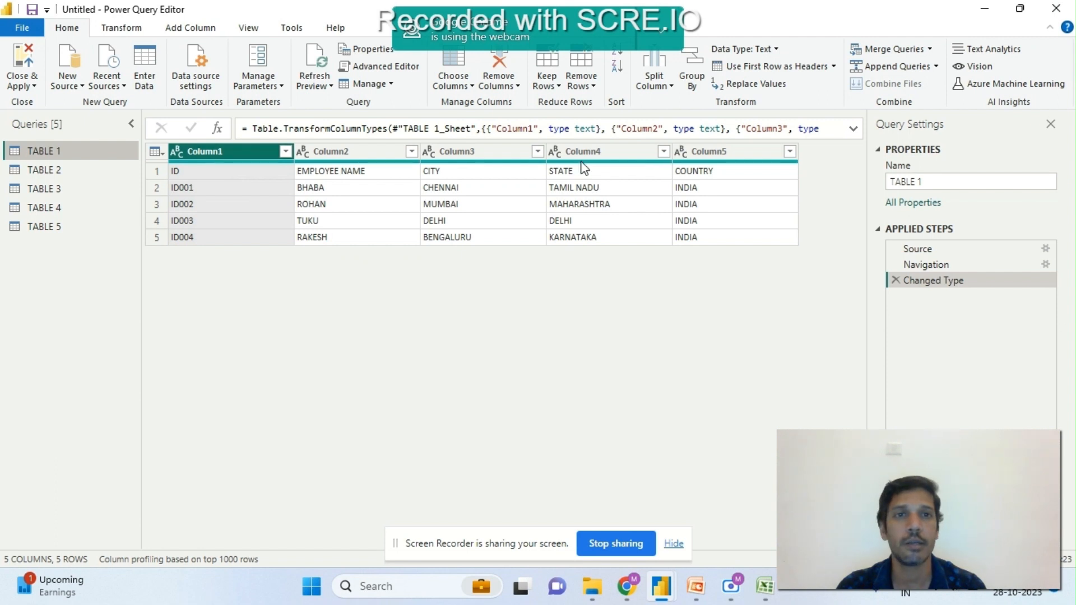
click(790, 72)
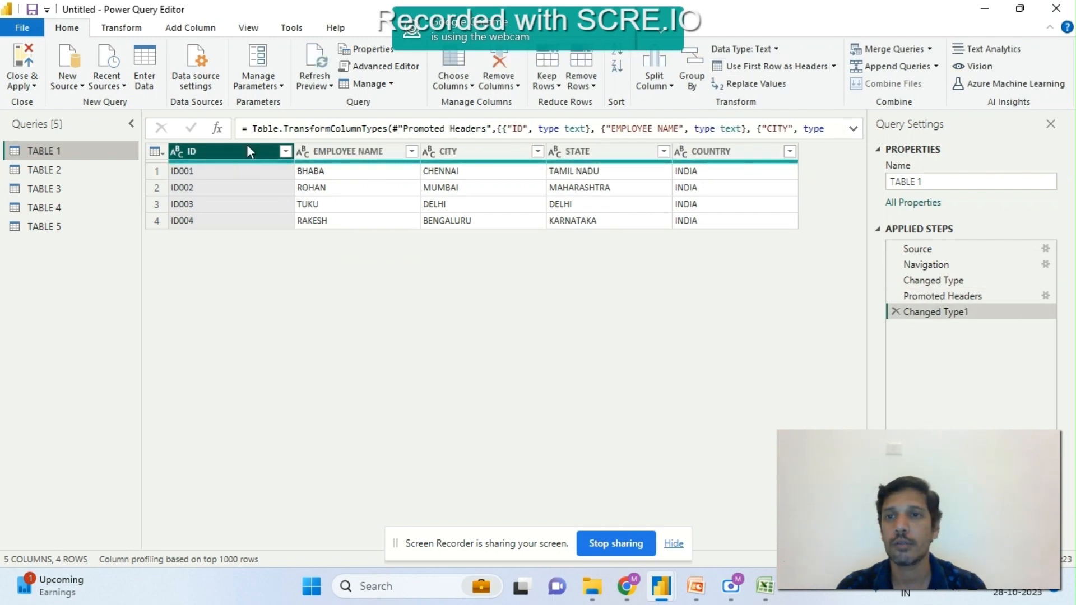
click(53, 170)
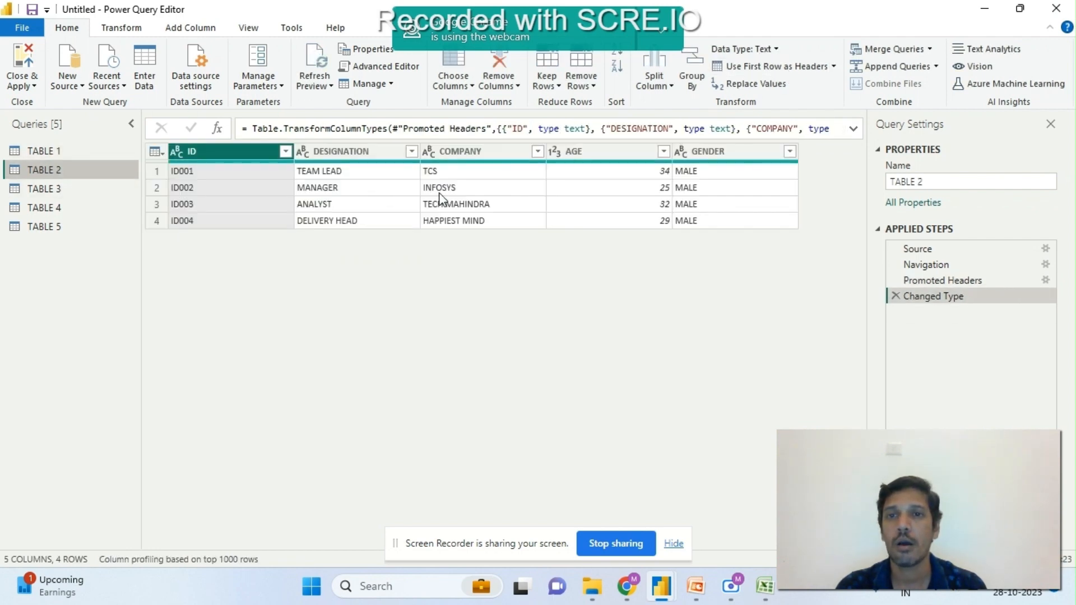
click(812, 71)
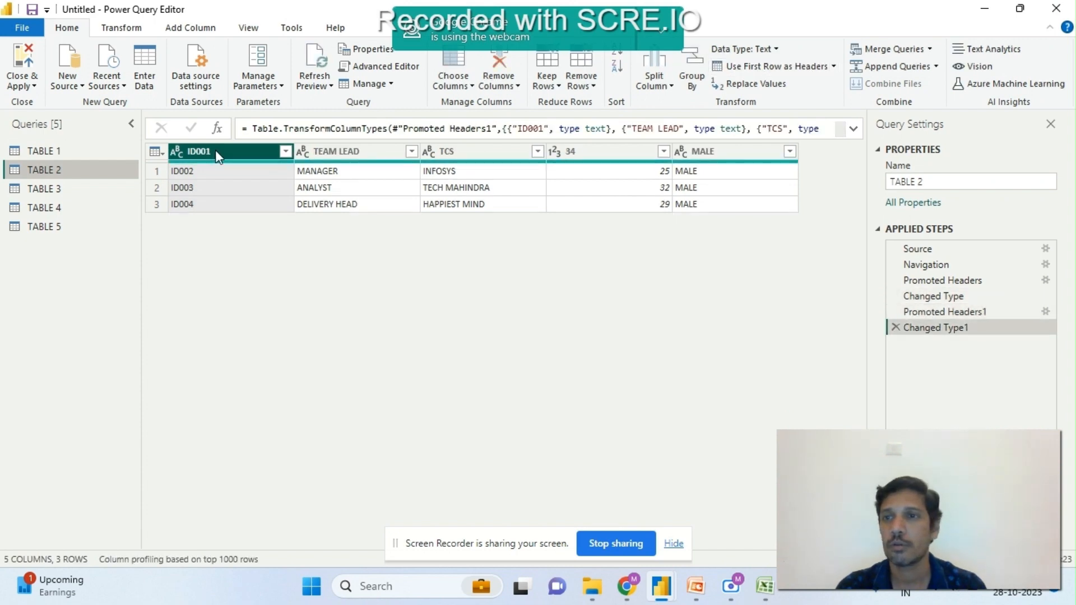
click(53, 149)
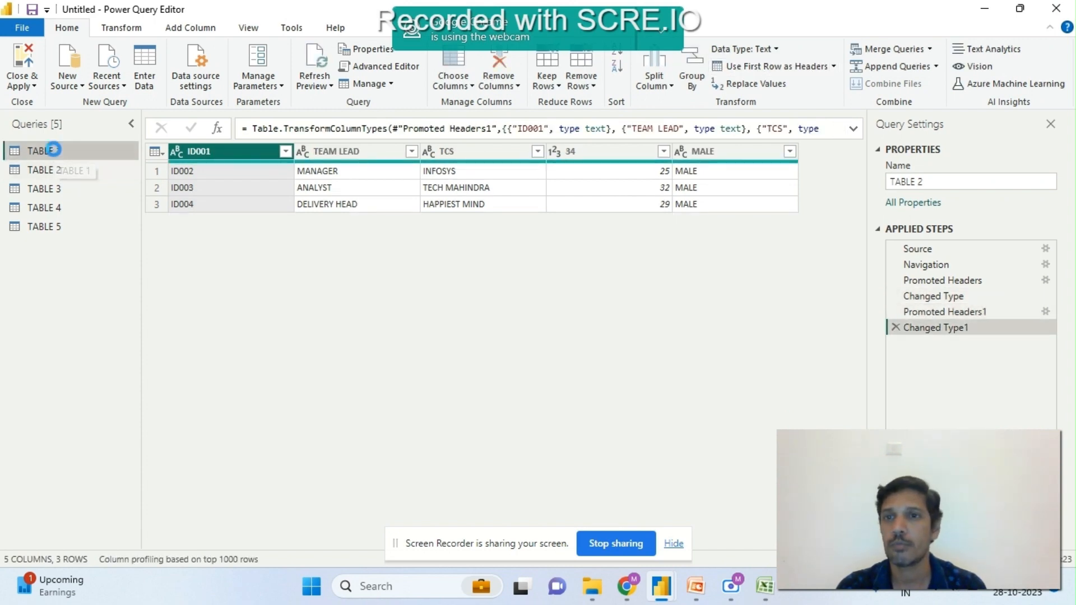
click(52, 172)
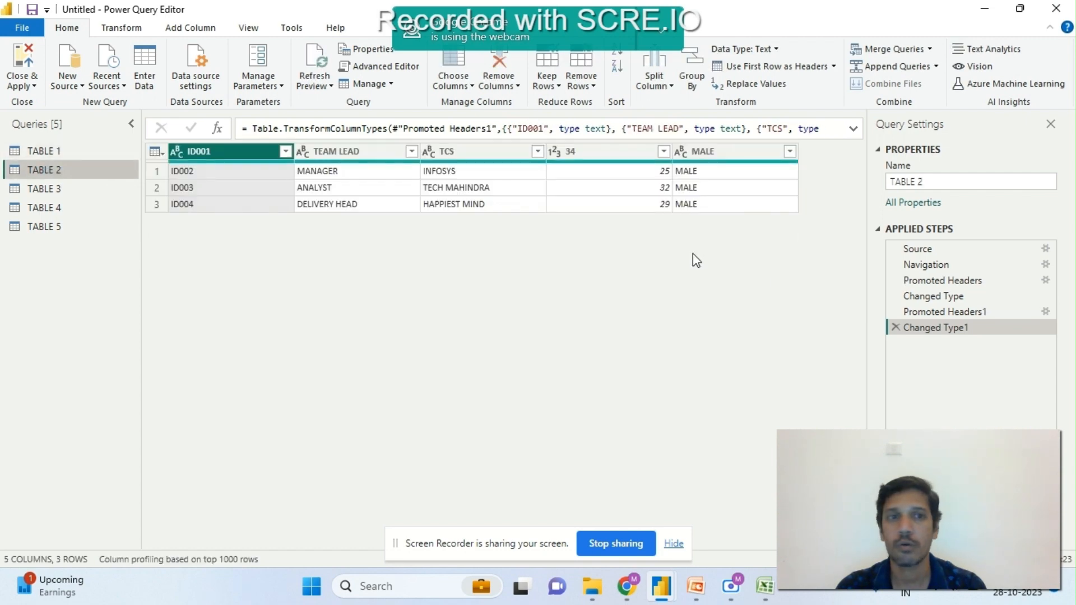
click(896, 327)
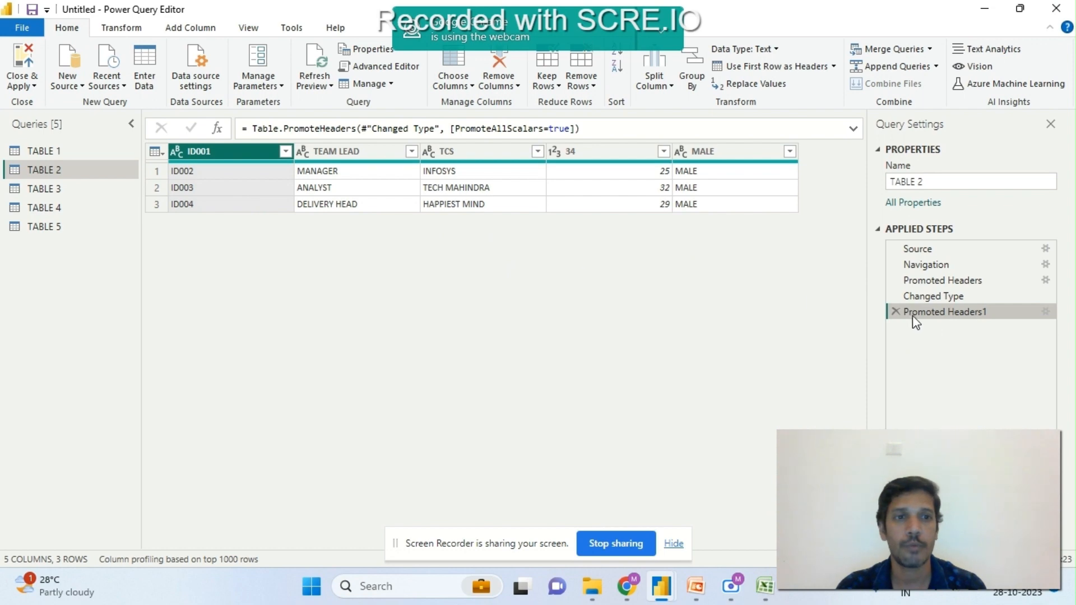
click(895, 311)
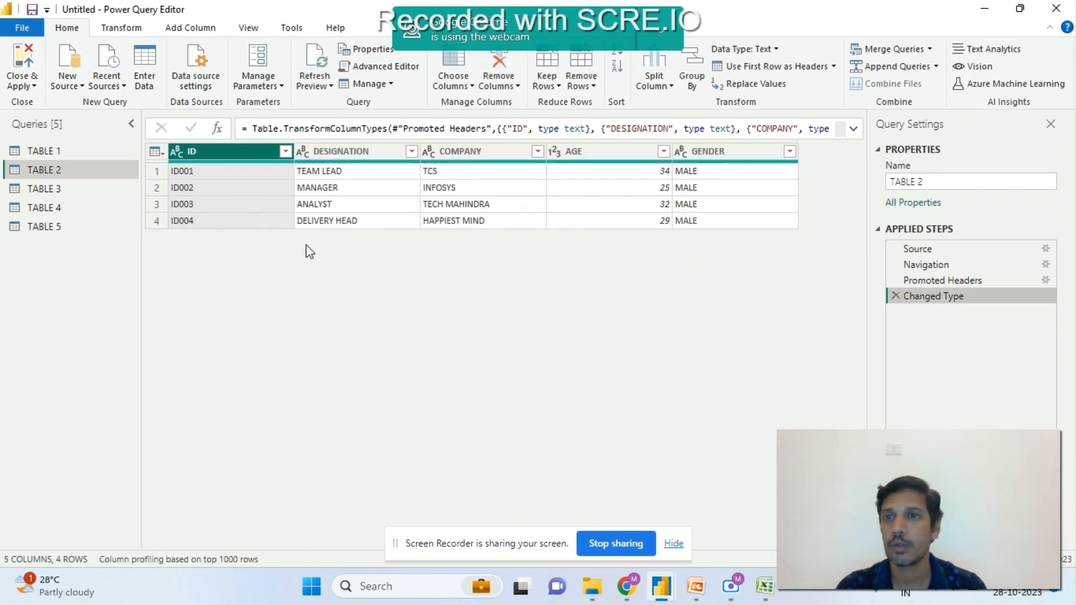
- Use TABLE 3's first row as its column headers and check the headers of the other four tables
click(63, 155)
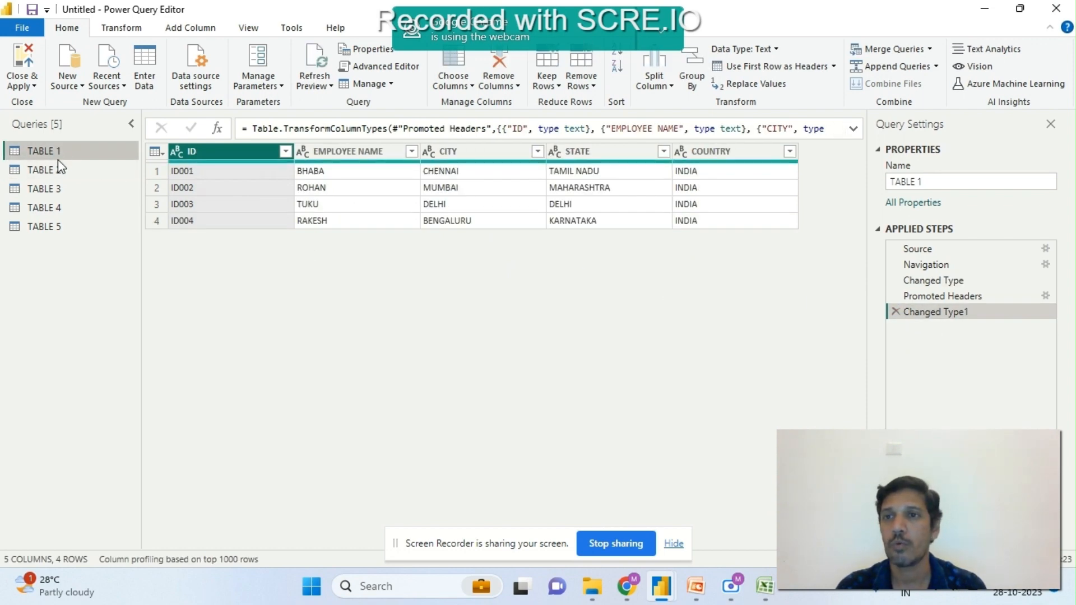
click(54, 170)
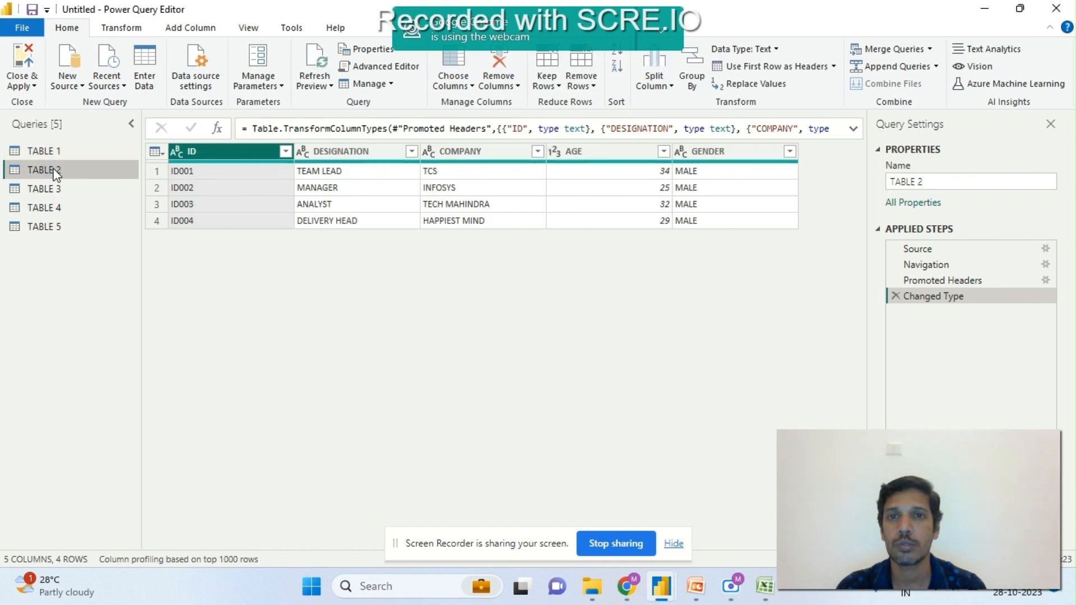
click(53, 188)
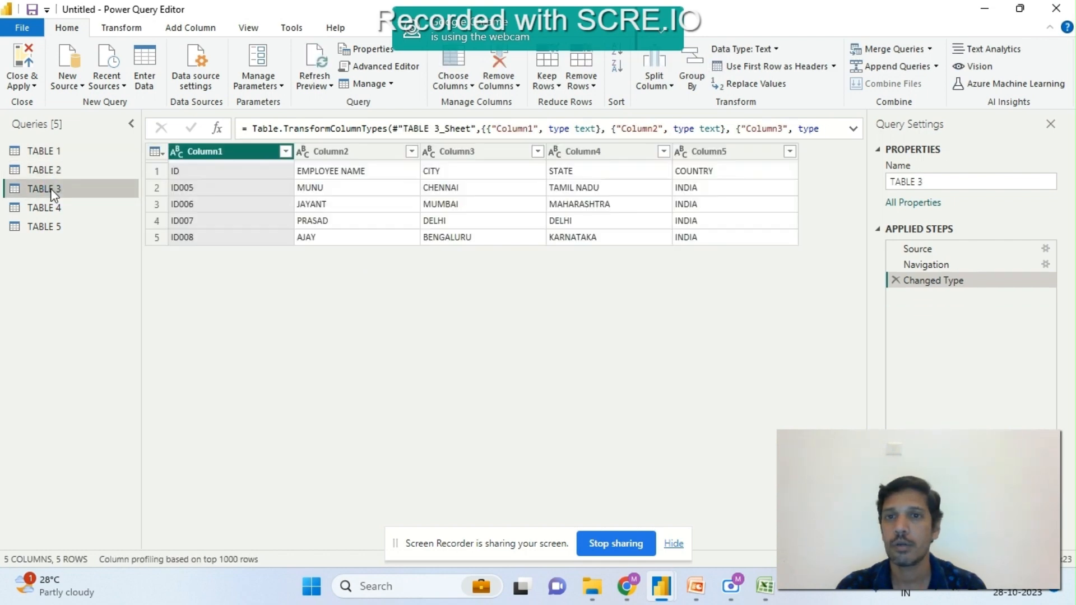
click(758, 67)
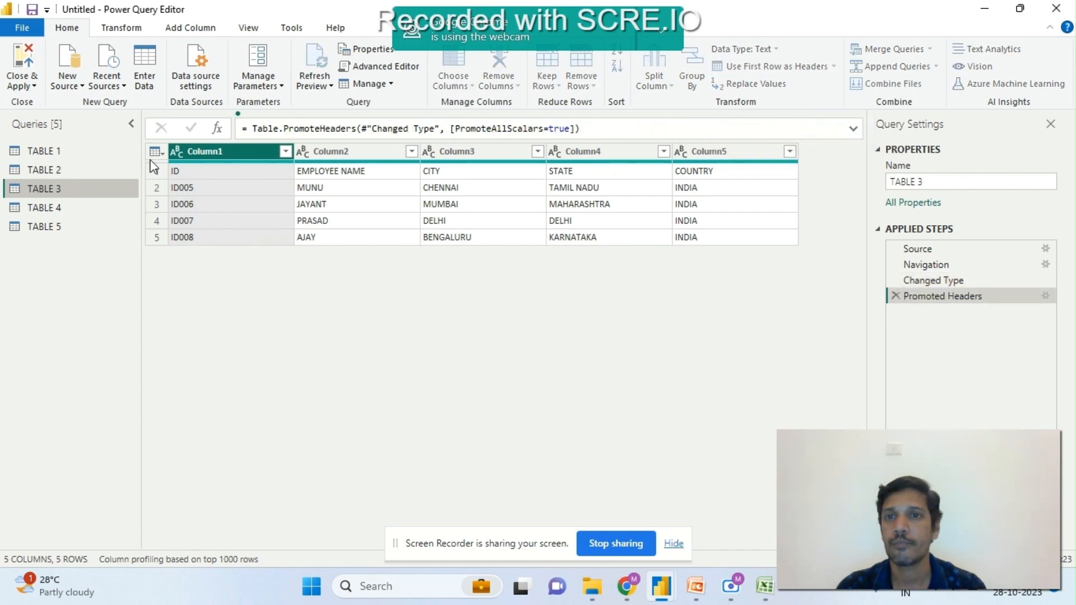
click(42, 208)
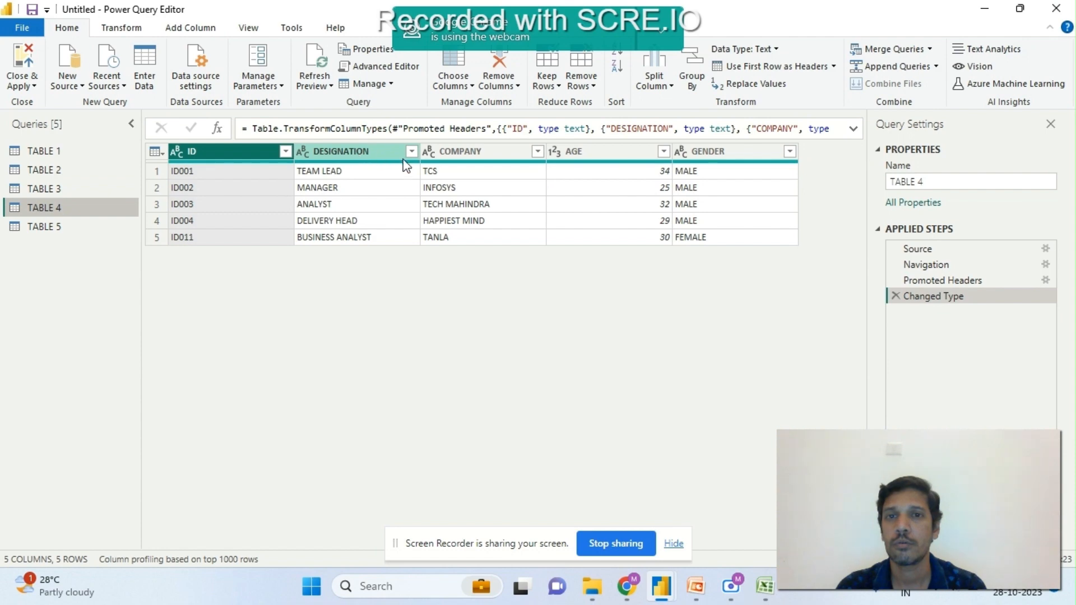
click(47, 228)
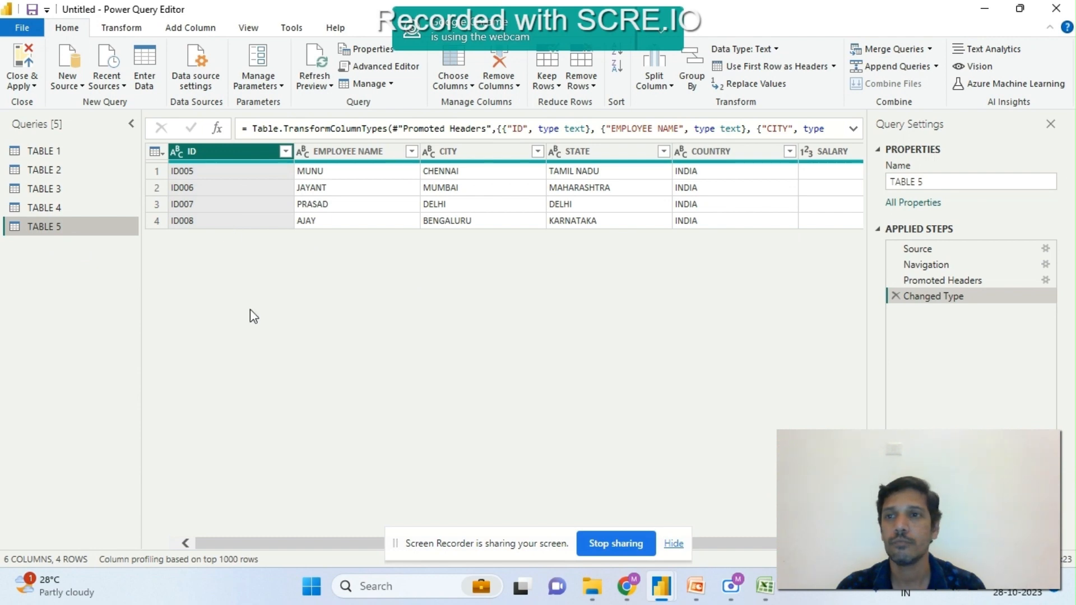
- Start a Merge Queries as New with TABLE 1 as the first table and TABLE 2 as the second
click(48, 152)
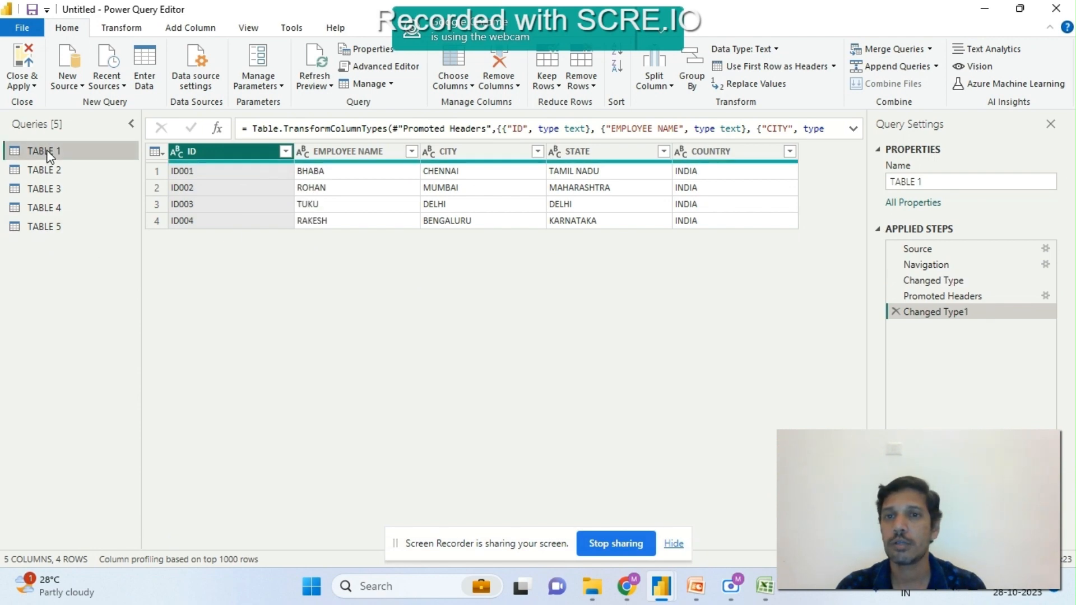
click(930, 50)
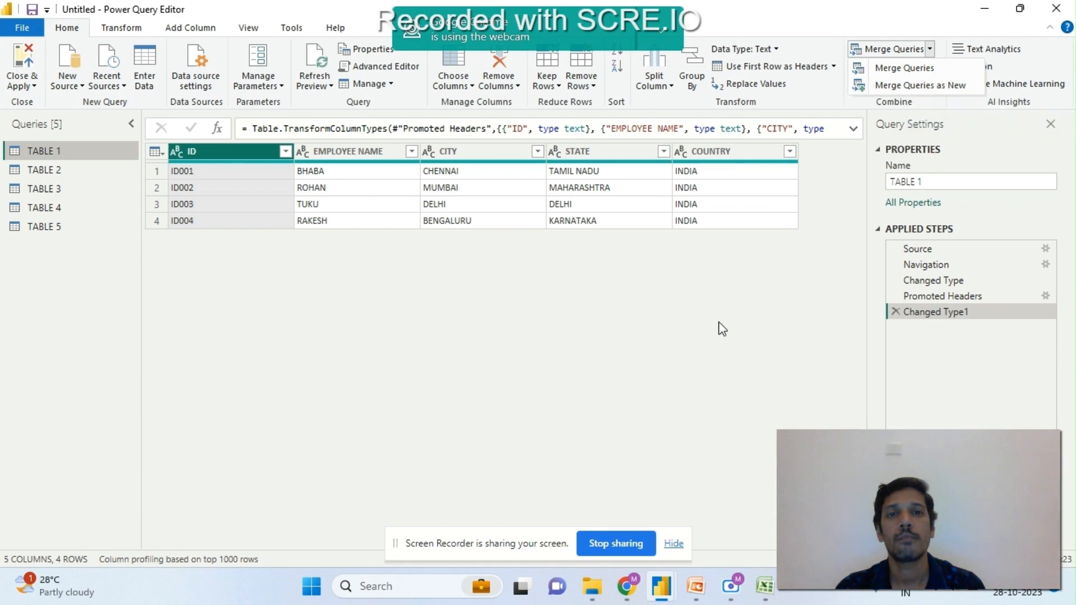
click(912, 85)
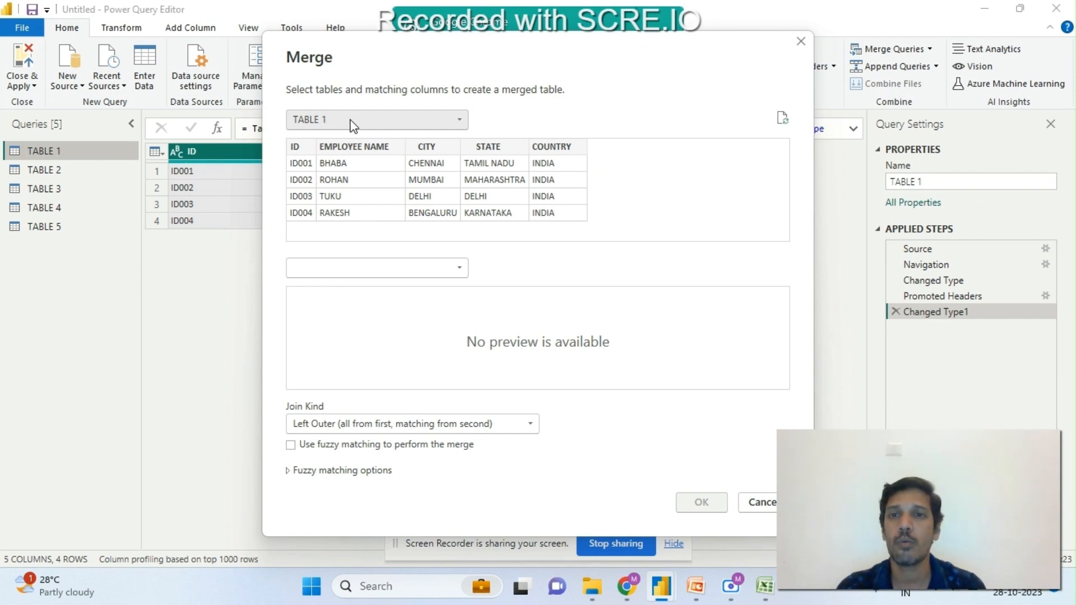
click(459, 270)
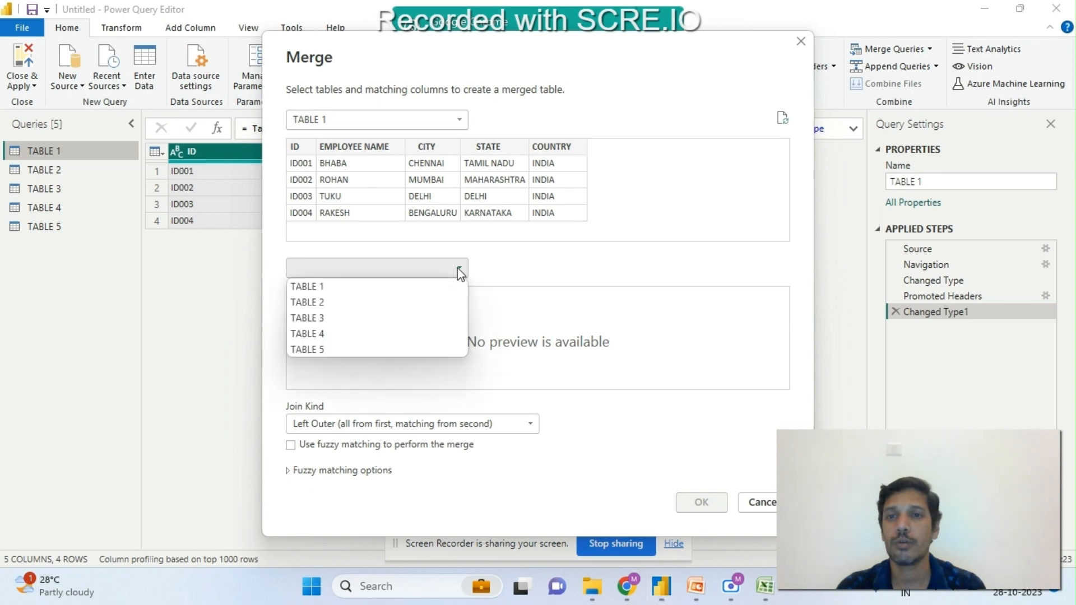
click(325, 303)
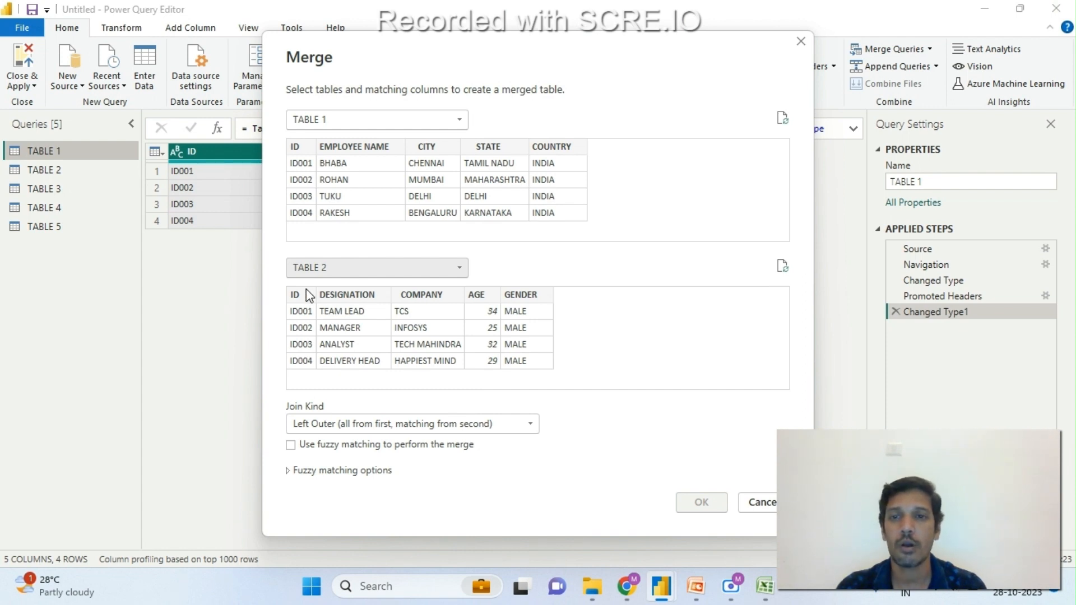
- Match both tables on their ID columns and create the merged query with a Full Outer join
click(304, 146)
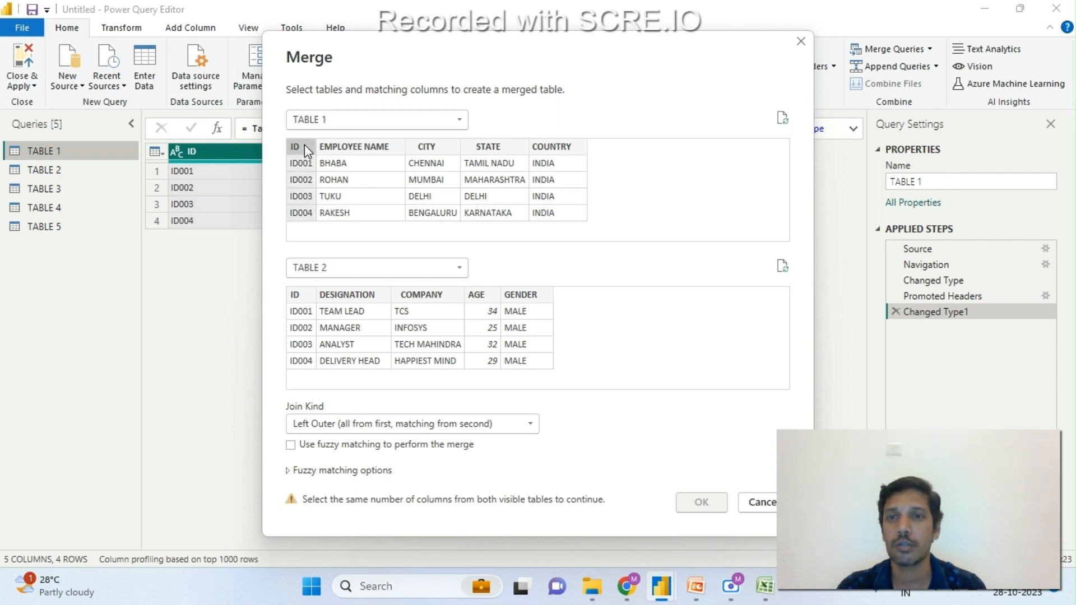
click(307, 296)
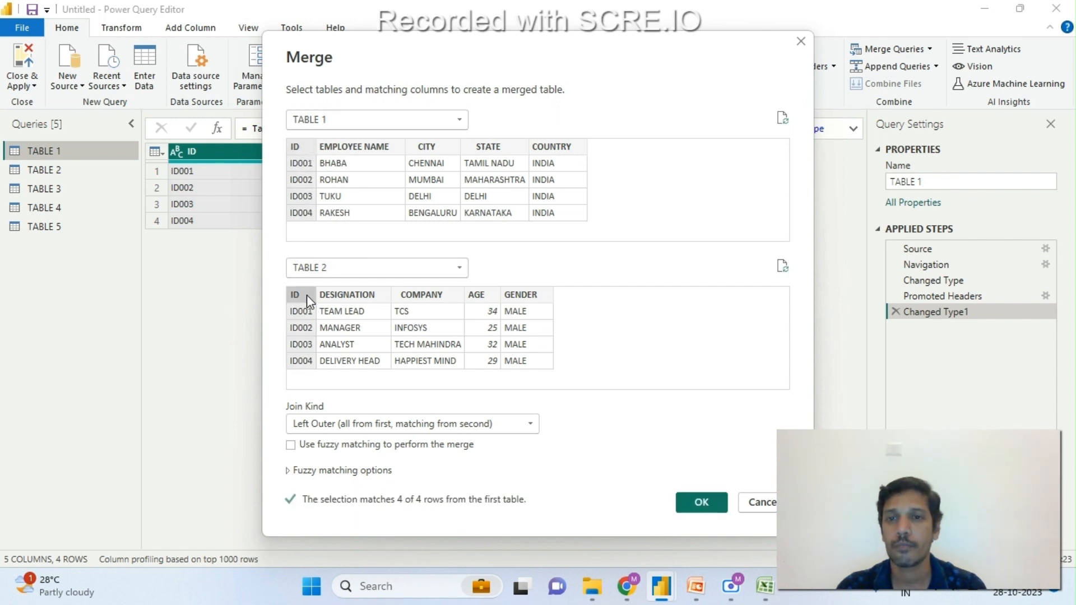
click(497, 422)
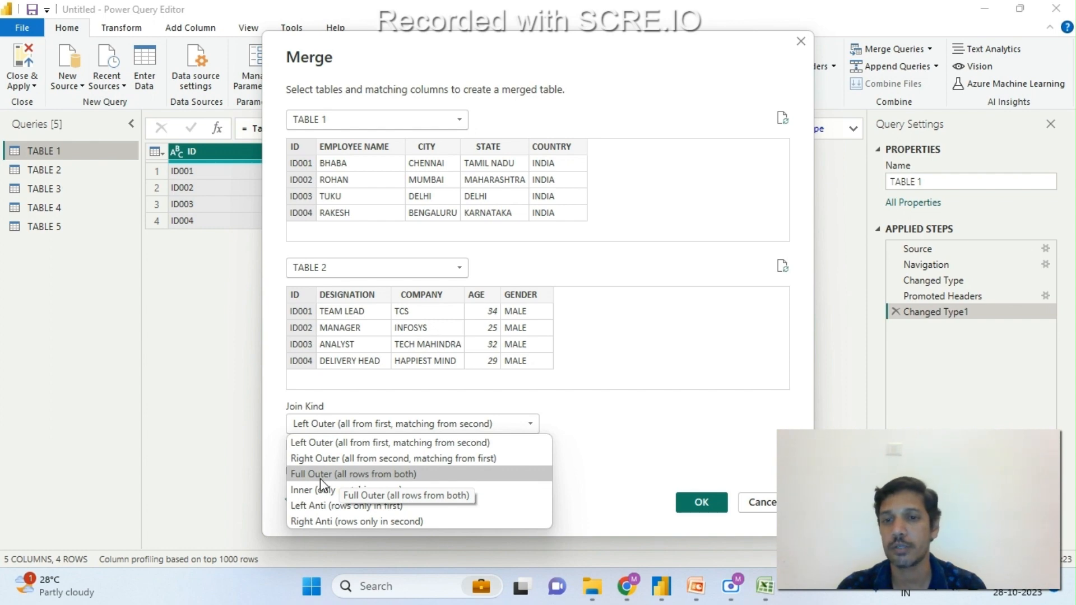
click(340, 475)
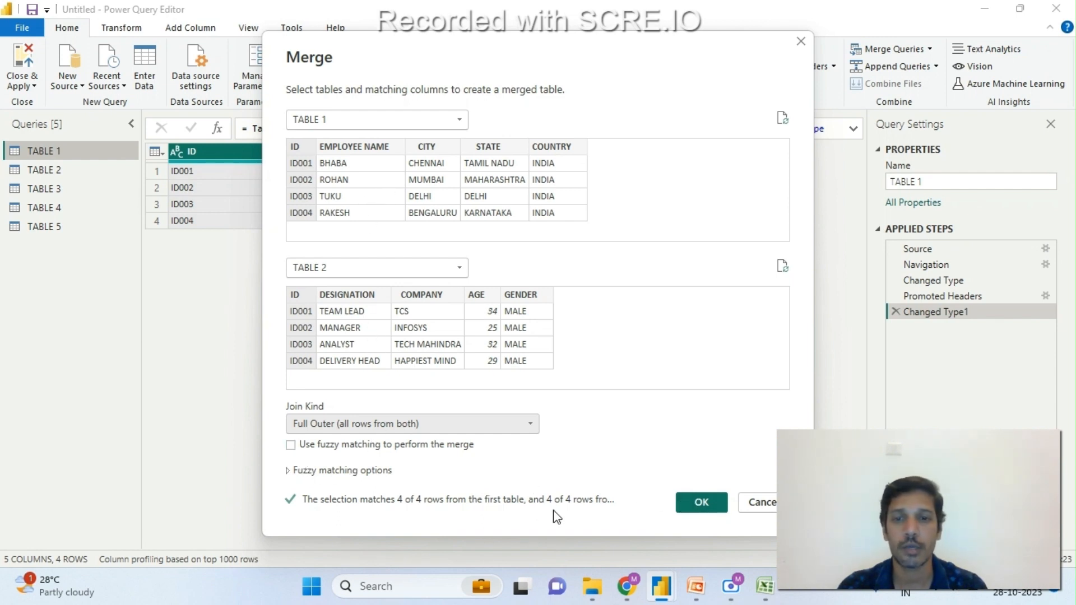
click(701, 503)
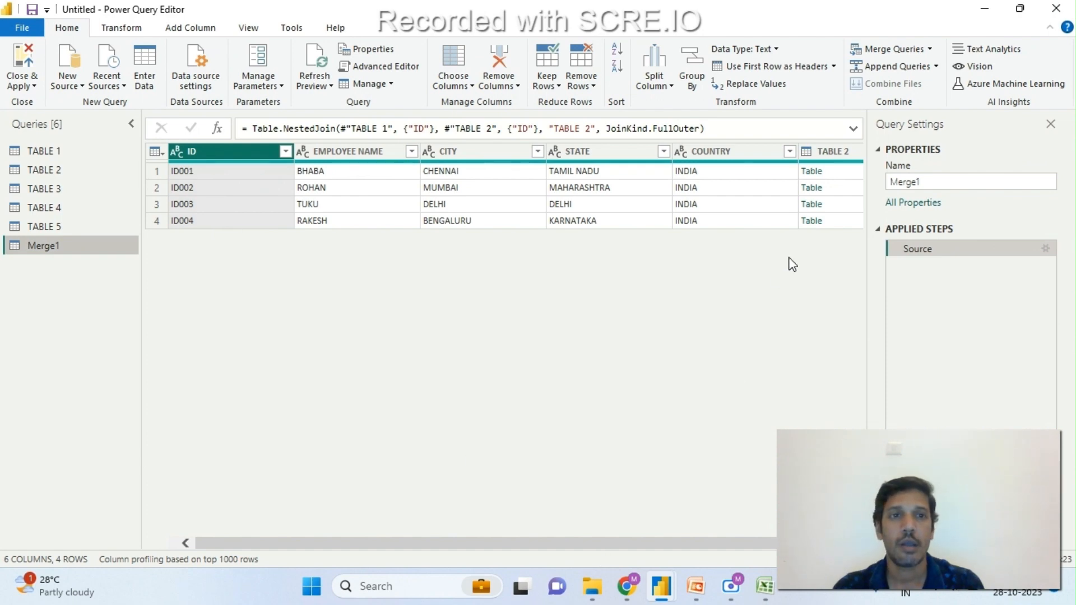
- Expand the TABLE 2 column of the merged query into DESIGNATION, COMPANY, AGE and GENDER, leaving out ID
click(816, 172)
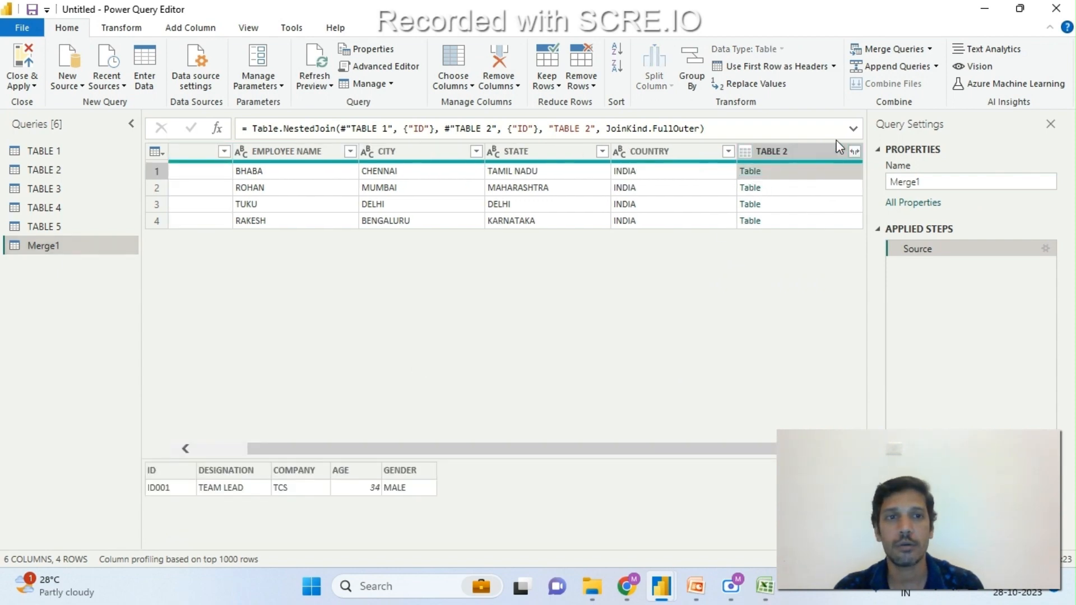
right_click(745, 176)
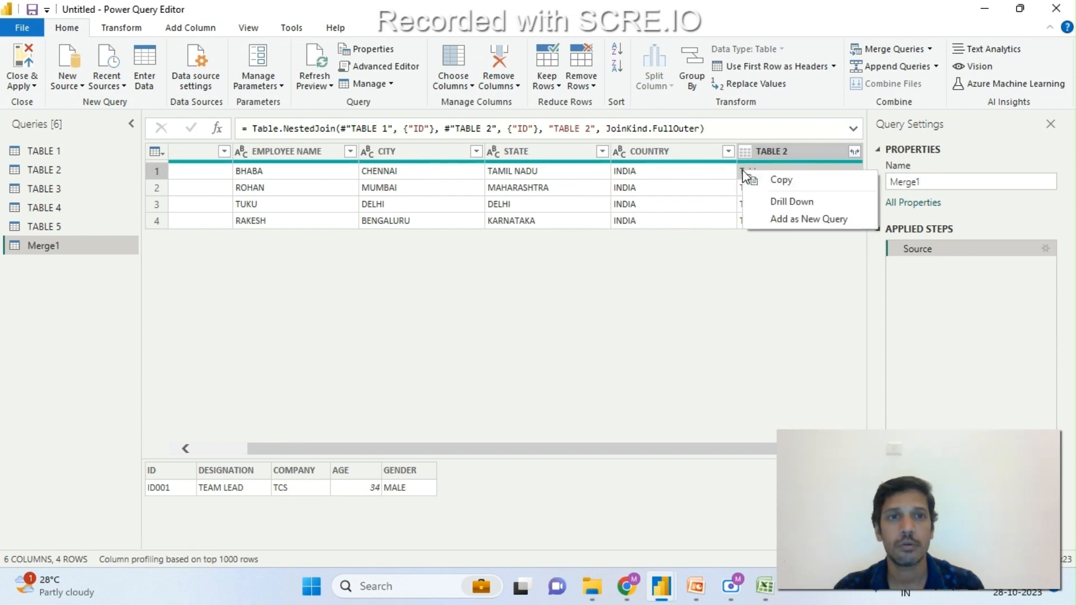
click(854, 152)
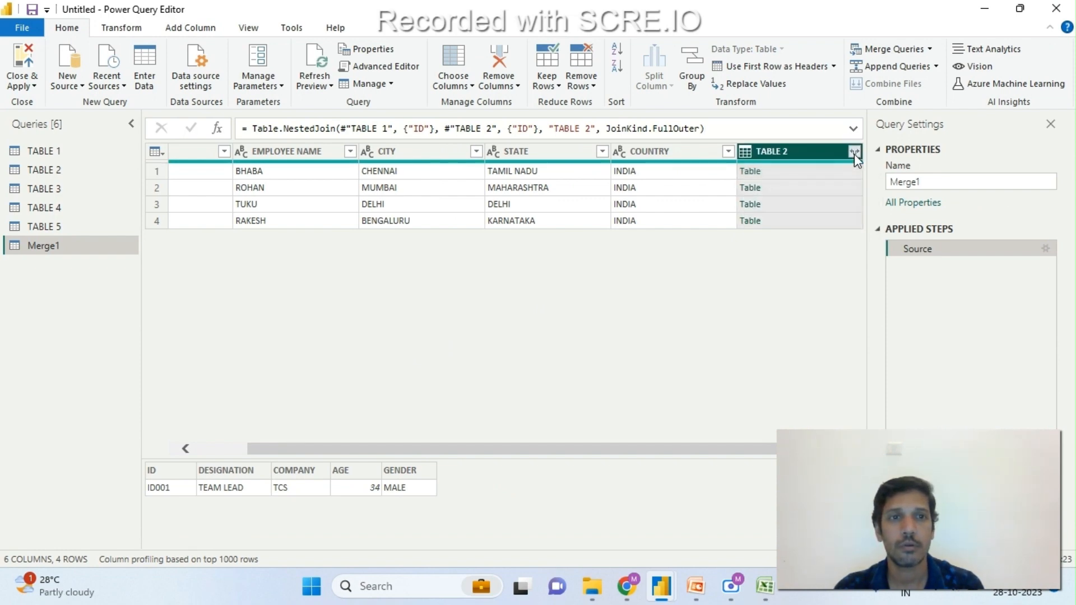
click(854, 153)
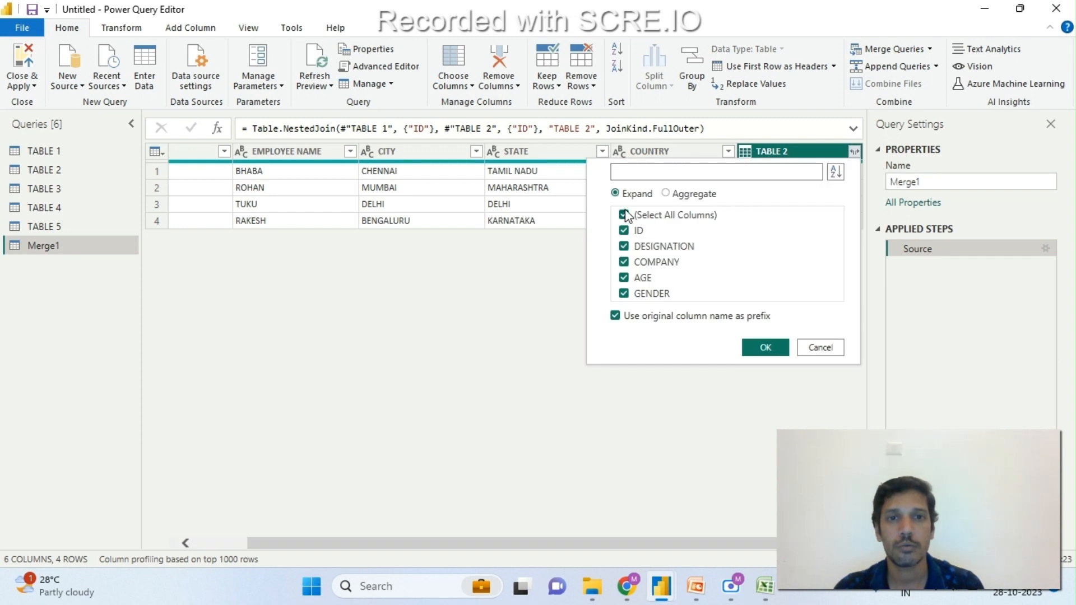
click(625, 236)
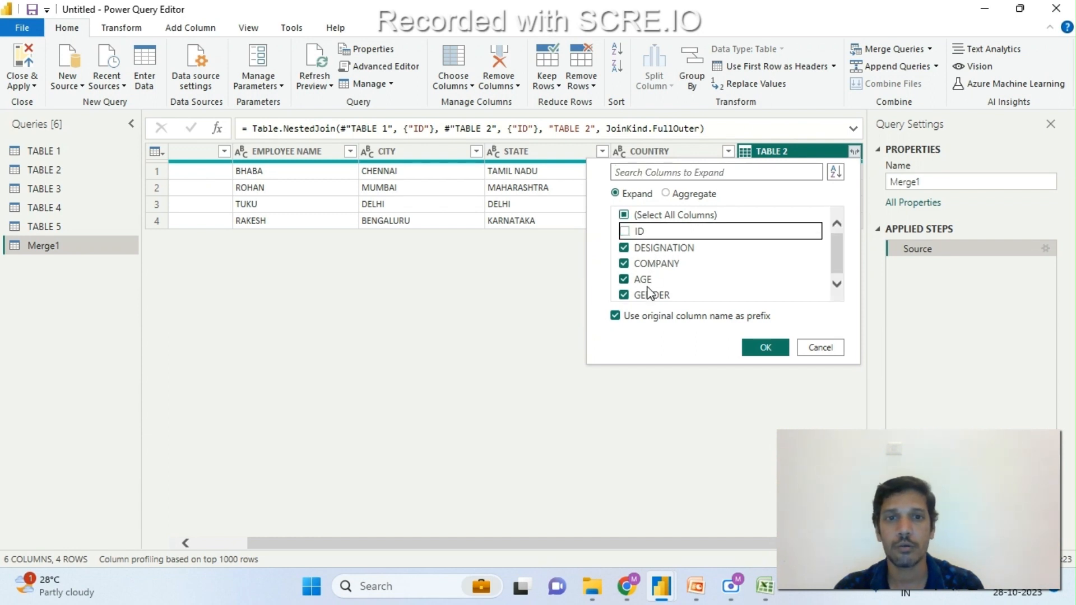
click(836, 284)
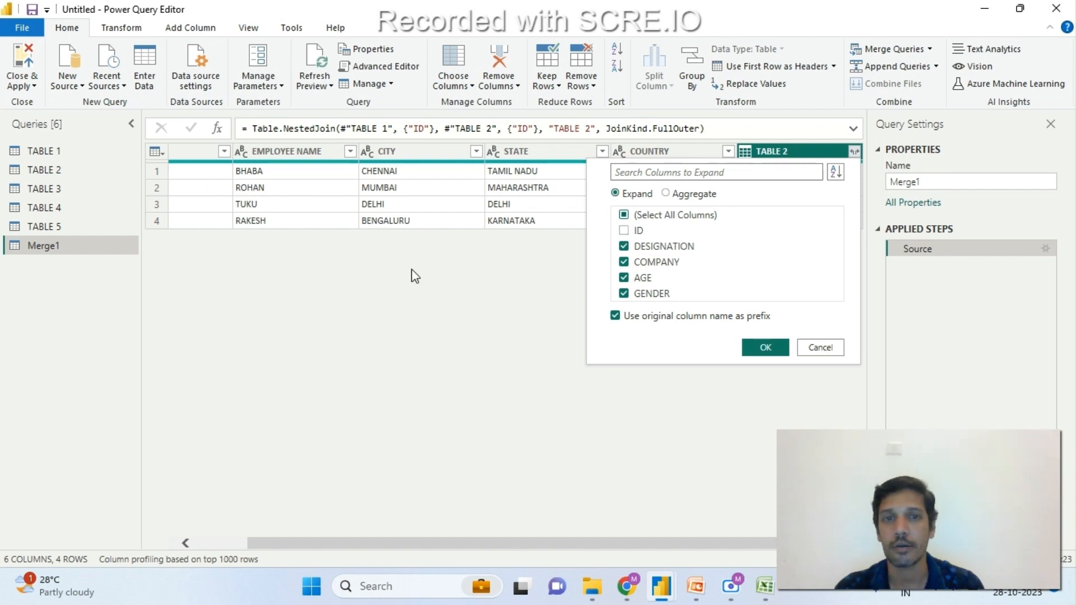
click(777, 349)
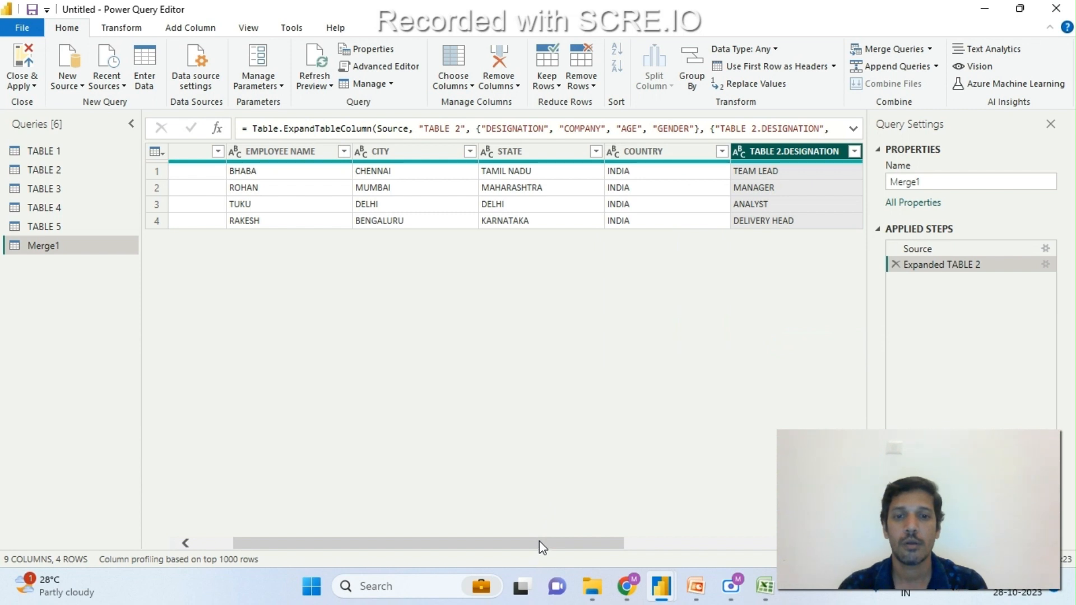
- Review the merged query's columns from ID through TABLE 2.GENDER
drag(539, 545, 771, 554)
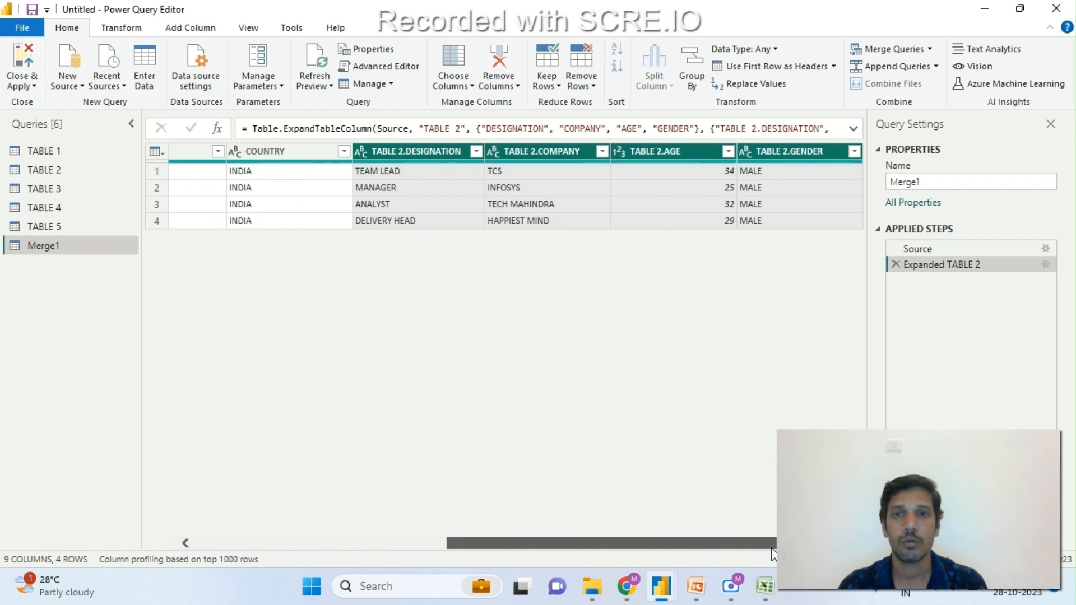
drag(771, 555, 231, 558)
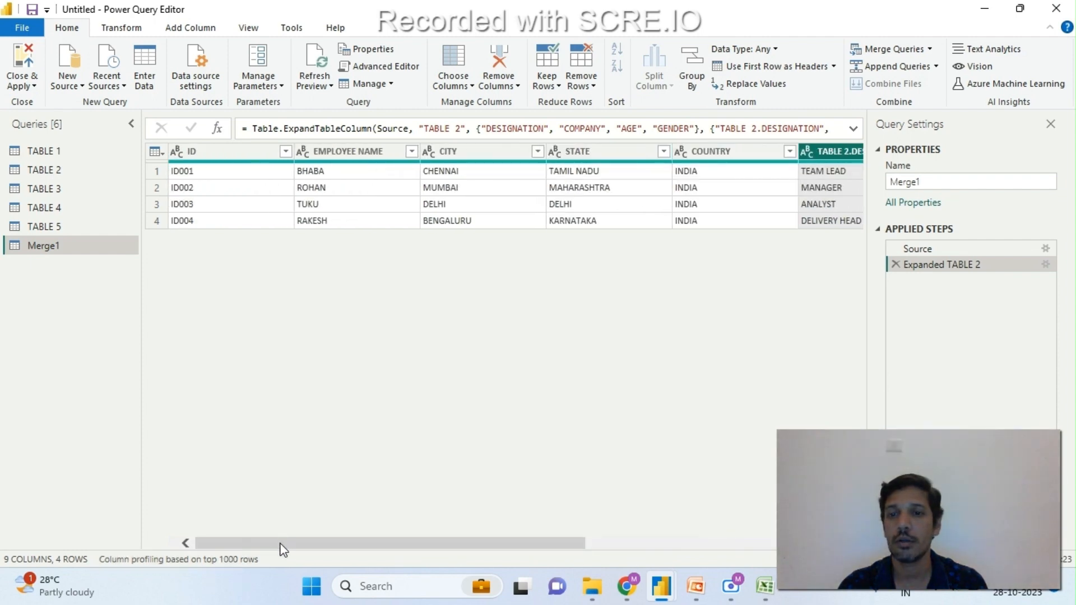
drag(283, 552, 677, 544)
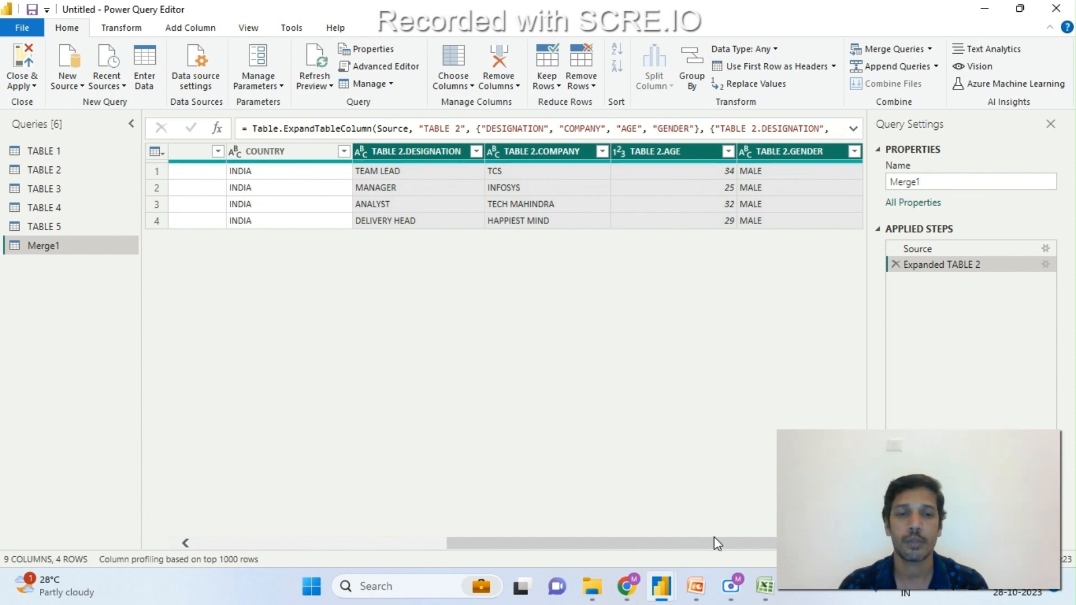
drag(714, 537, 392, 505)
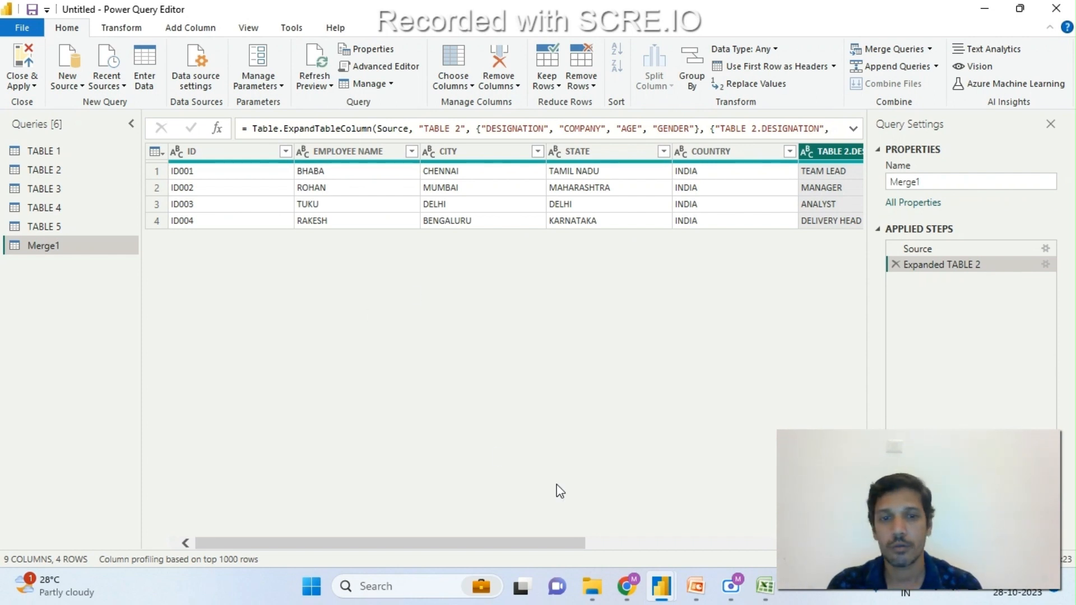
- Switch to PowerPoint and review the Merge vs Append slide
mouse_move(695, 591)
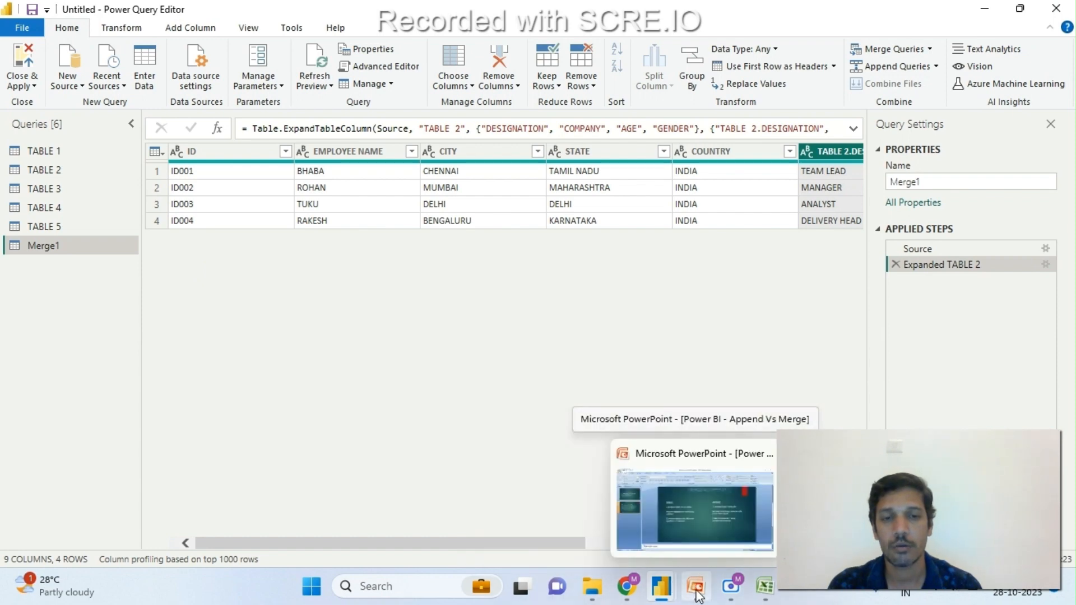
click(683, 474)
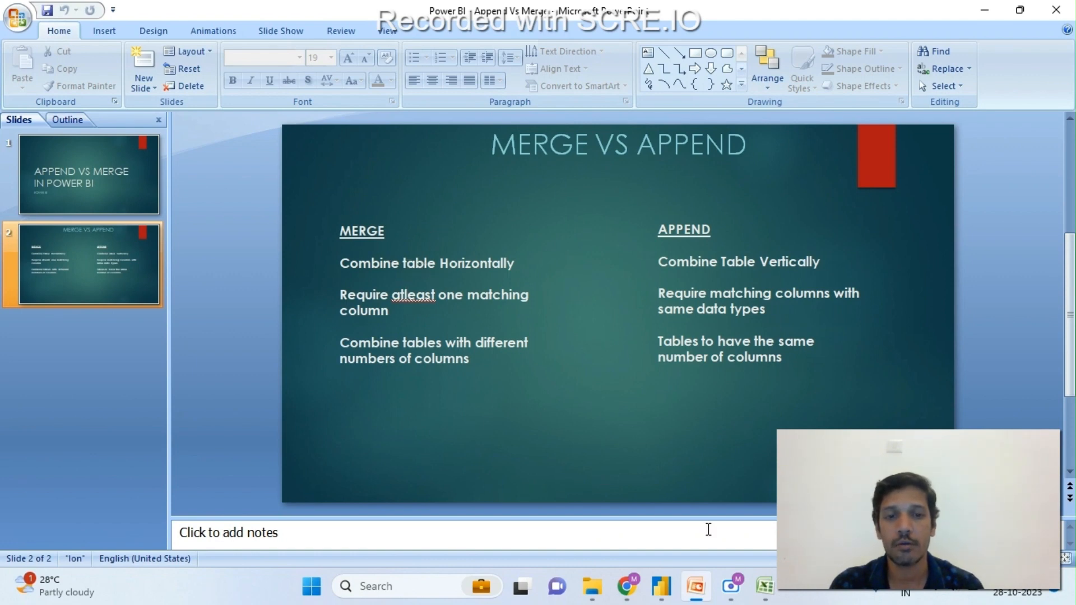
mouse_move(629, 603)
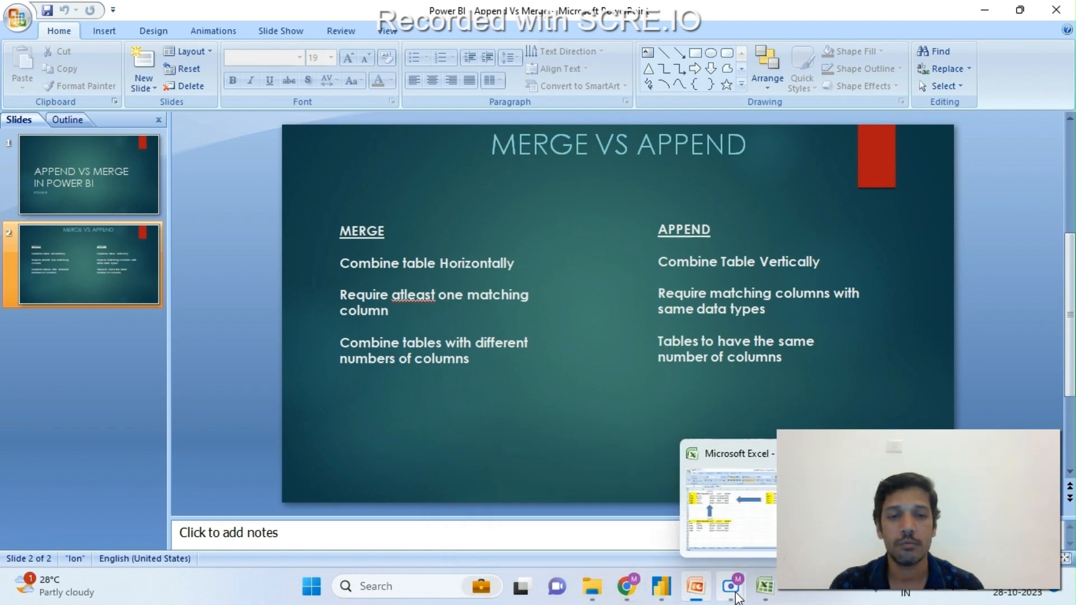
mouse_move(733, 597)
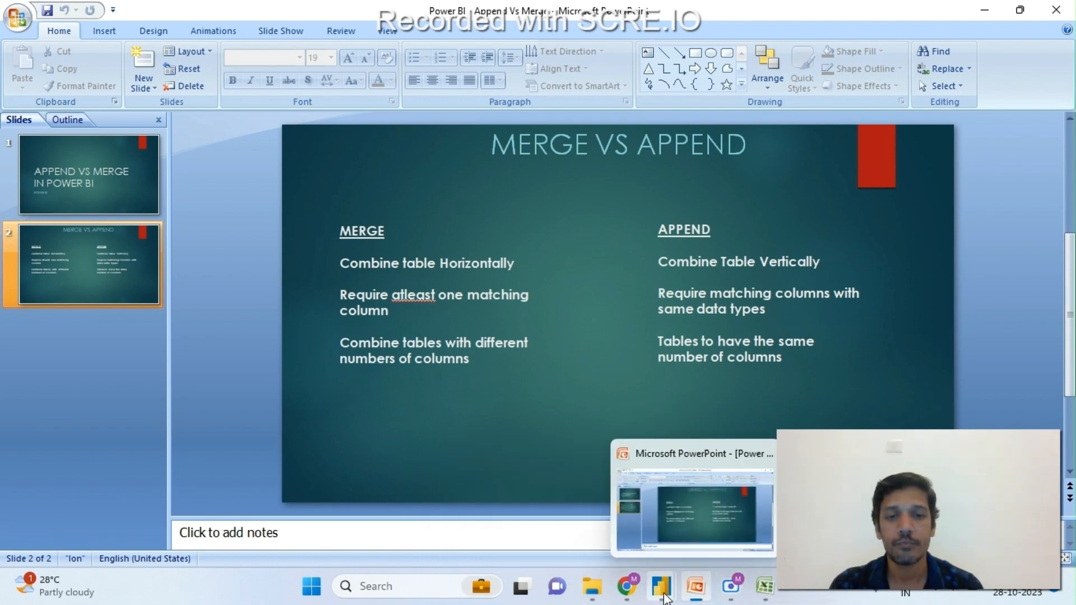
- Return to Power Query Editor and view TABLE 1 and TABLE 3
mouse_move(664, 599)
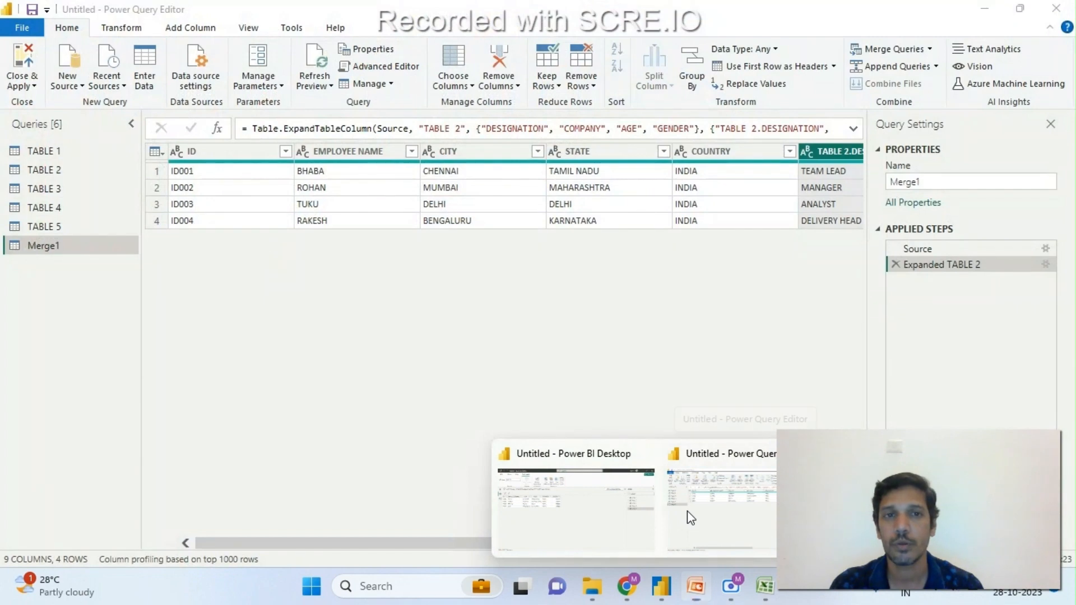
click(687, 510)
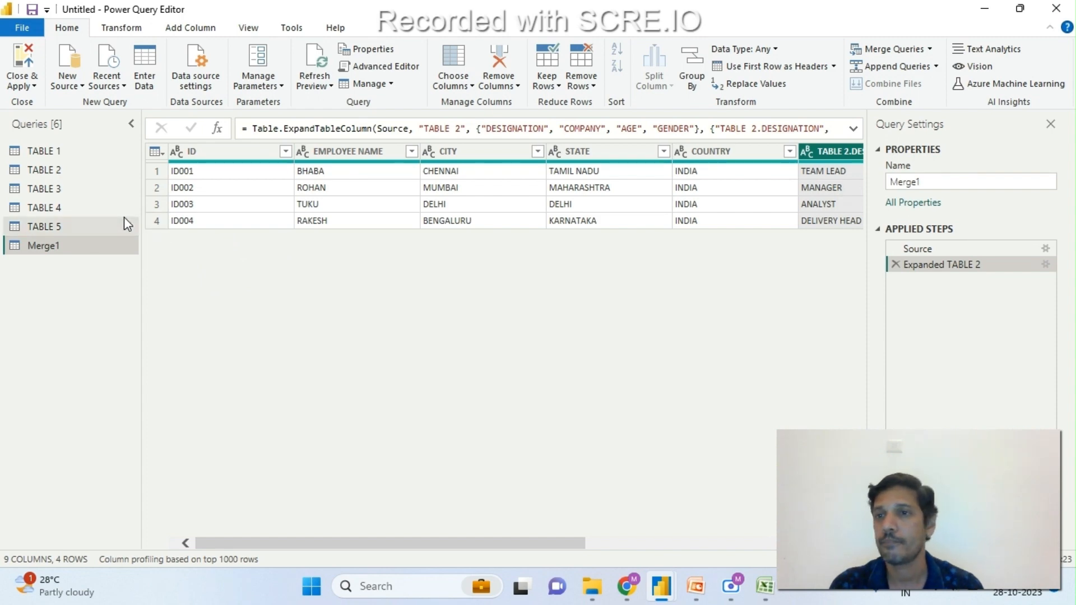
click(58, 160)
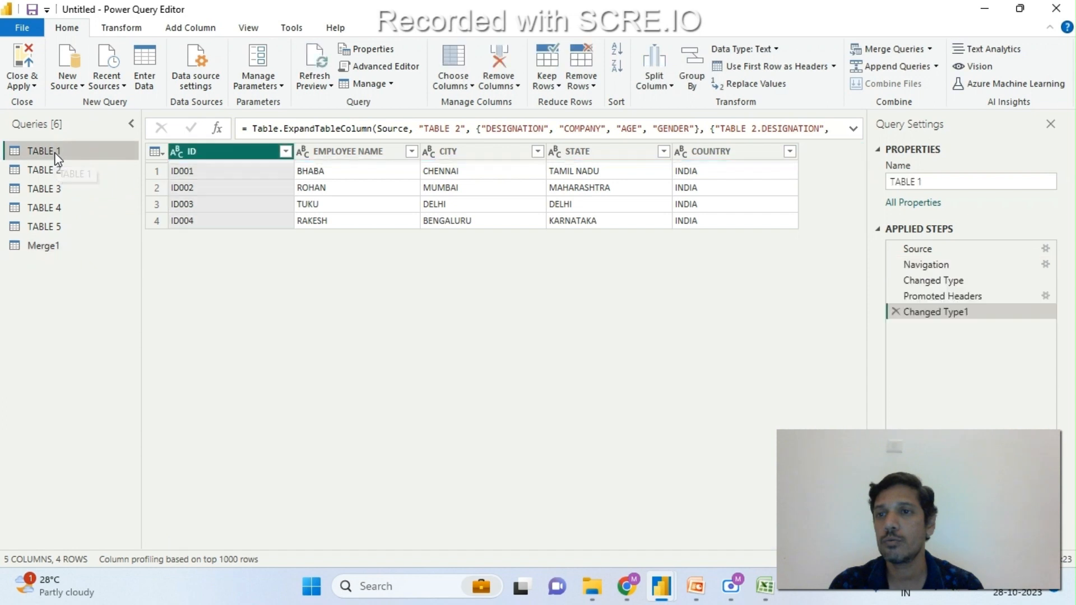
click(51, 189)
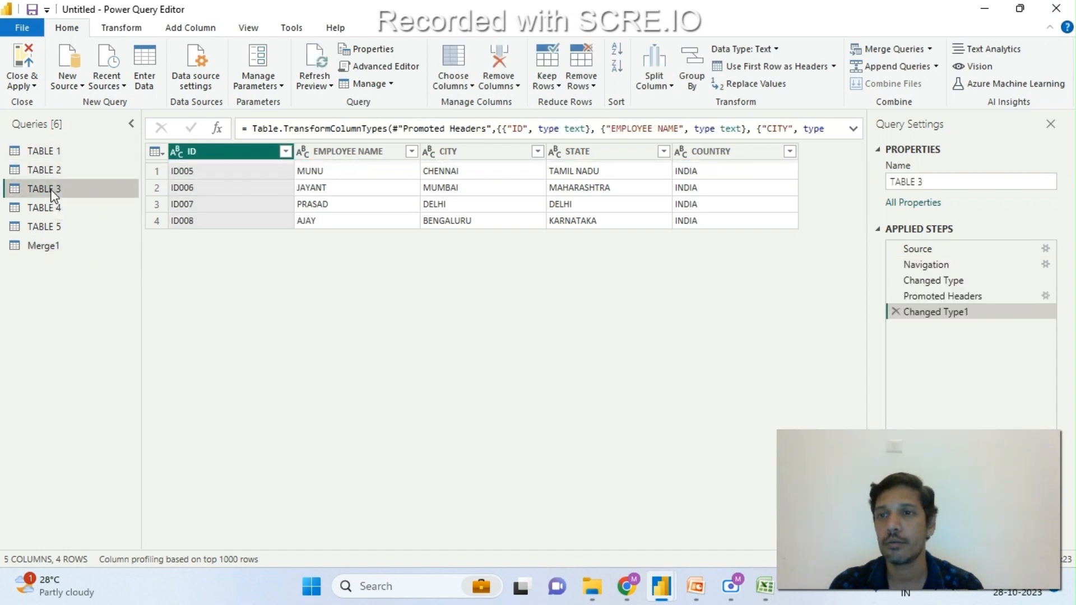
- Switch to the Excel workbook and compare TABLE 1 with TABLE 3 on Sheet1, highlighting their headers and data rows
click(765, 586)
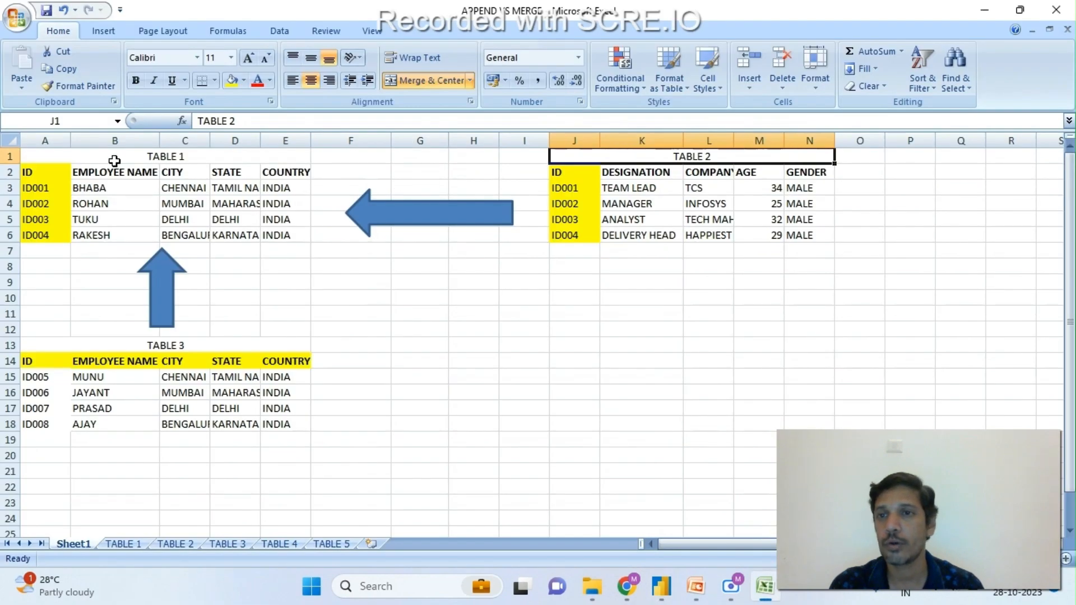
drag(116, 152, 214, 231)
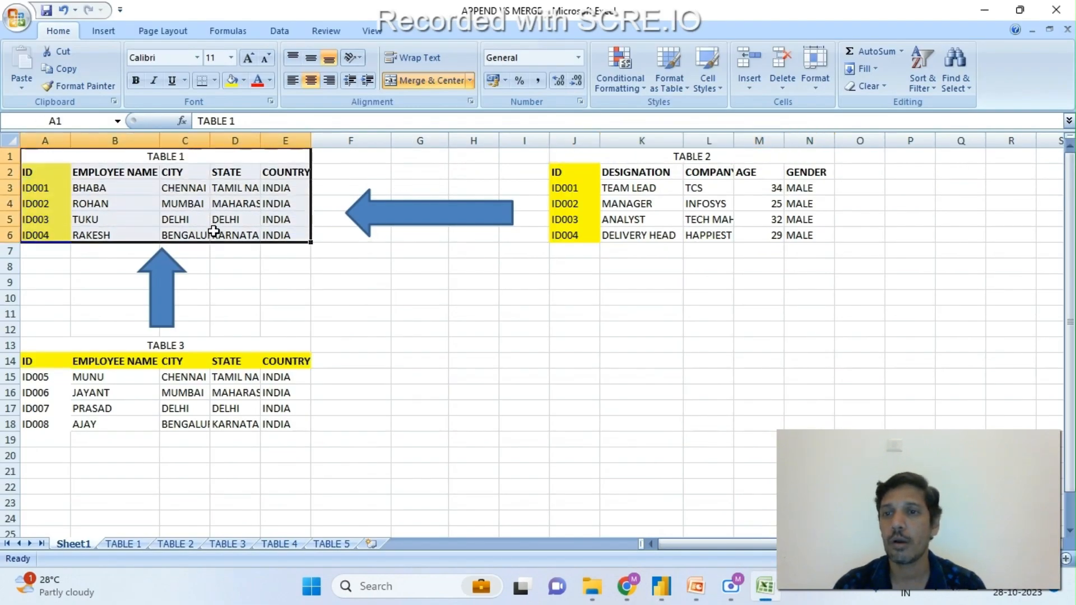
drag(69, 345, 221, 424)
click(74, 269)
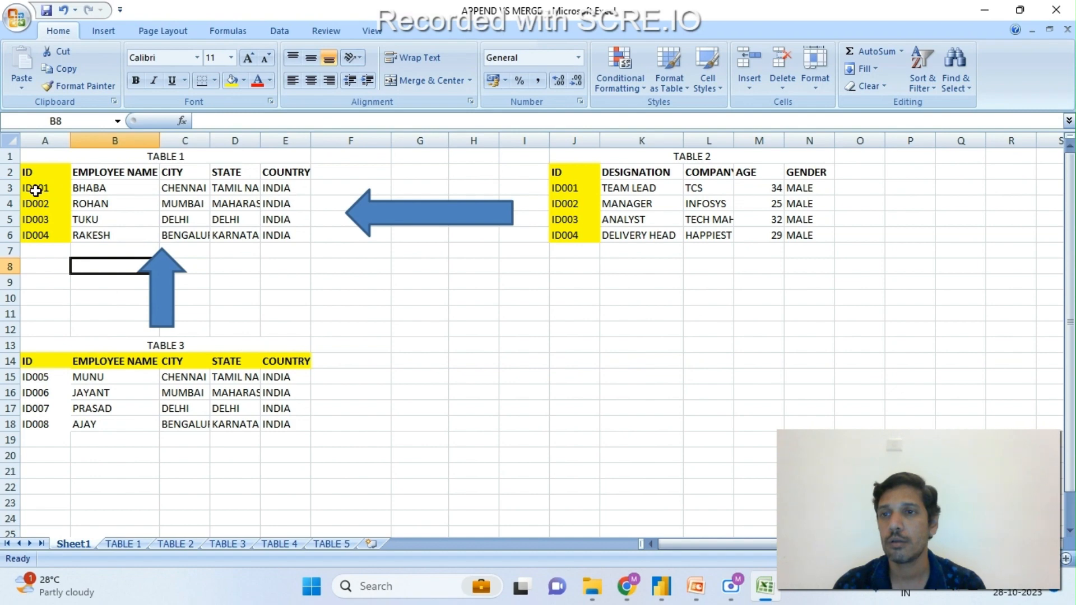
drag(37, 172, 286, 172)
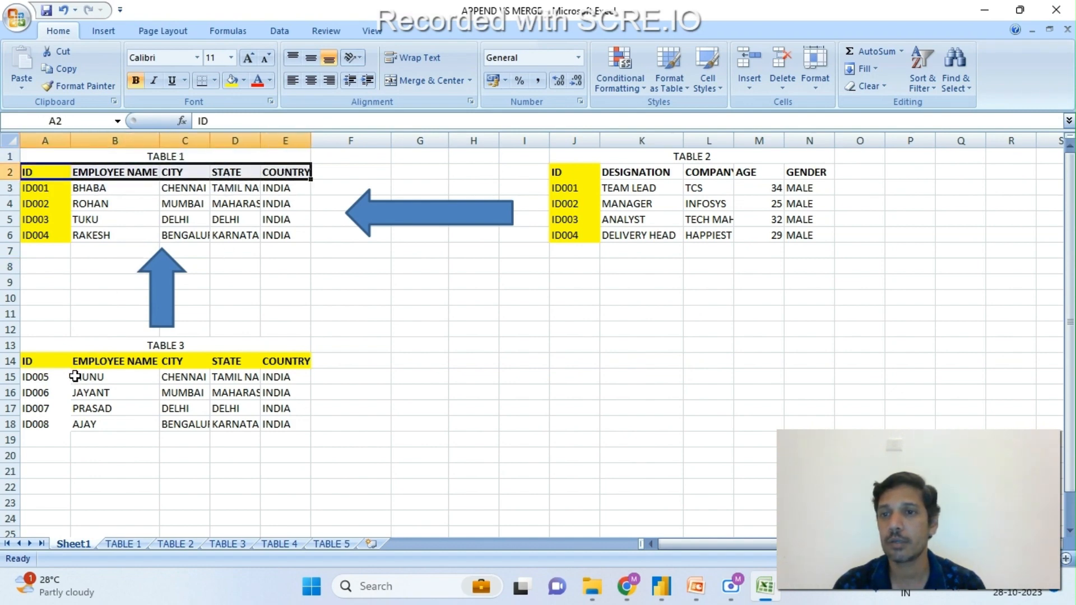
drag(23, 378, 291, 420)
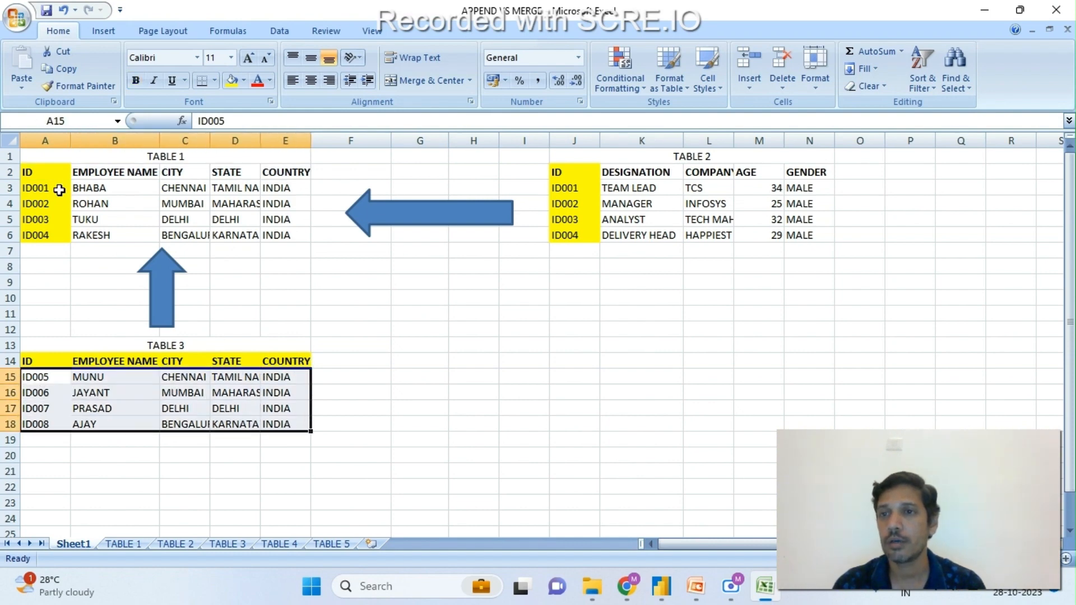
drag(48, 174, 291, 174)
- Move TABLE 3's data rows directly beneath TABLE 1's last row to illustrate an append, and undo the move
drag(37, 377, 292, 425)
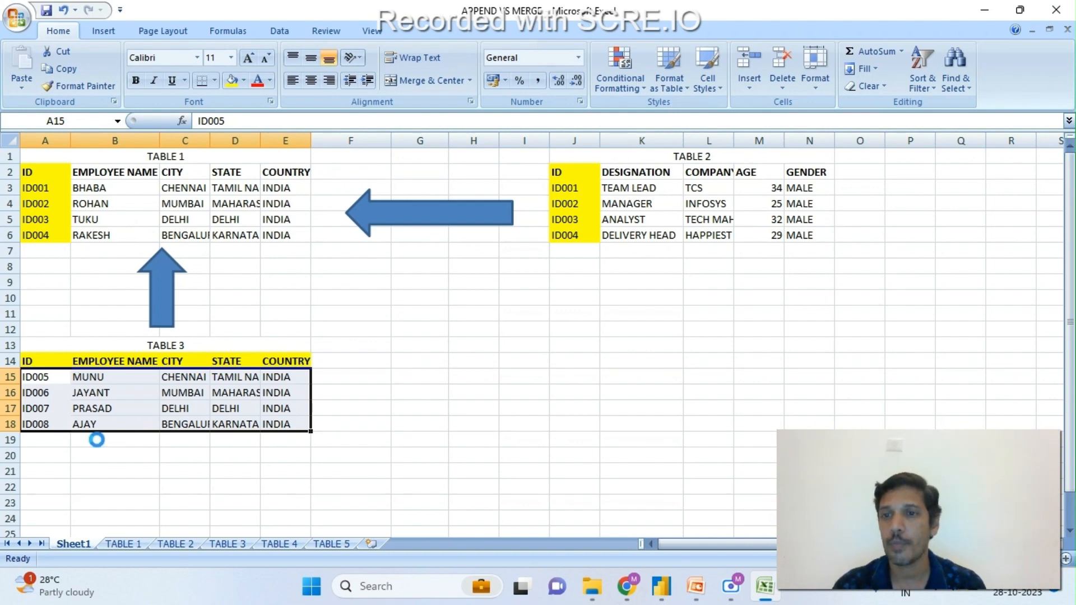
key(ctrl+c)
click(48, 251)
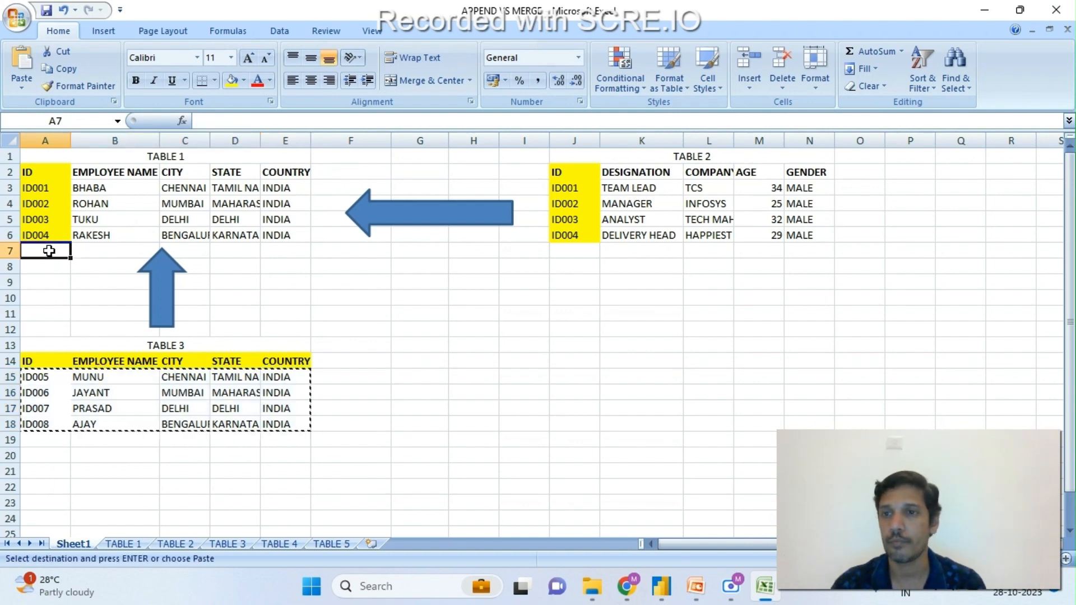
key(ctrl+v)
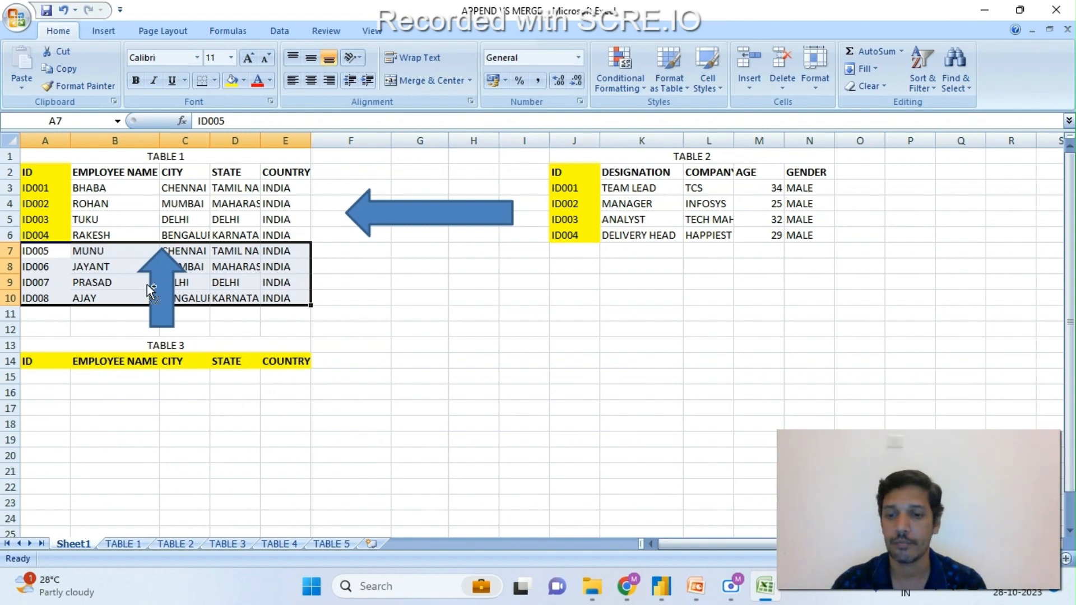
key(ctrl+z)
click(442, 310)
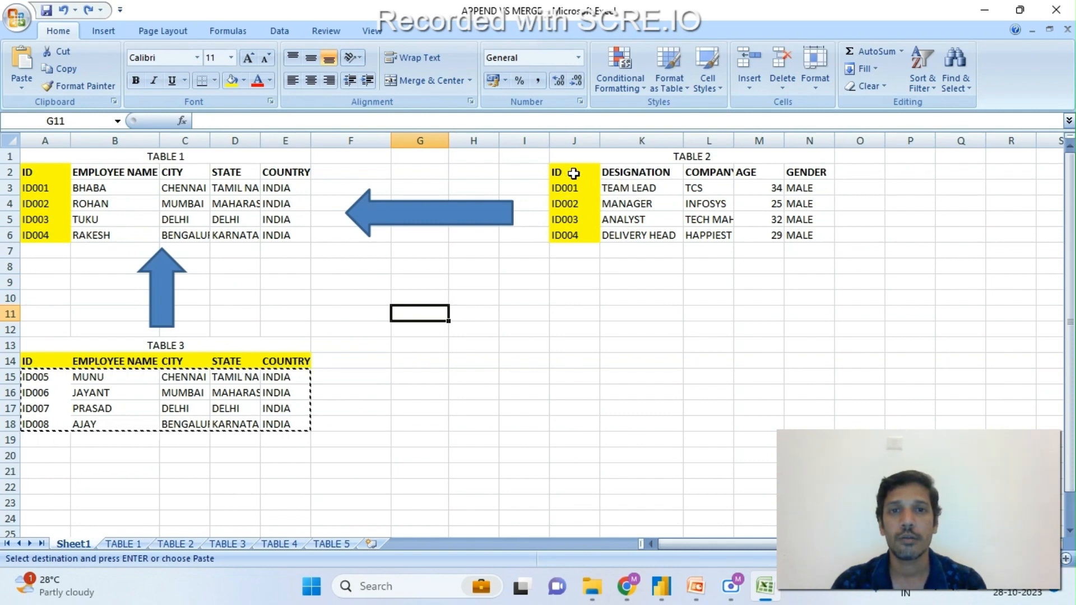
- Move TABLE 2's DESIGNATION, COMPANY, AGE and GENDER columns with their data beside TABLE 1's COUNTRY column, starting at F2
click(628, 172)
drag(627, 173, 824, 232)
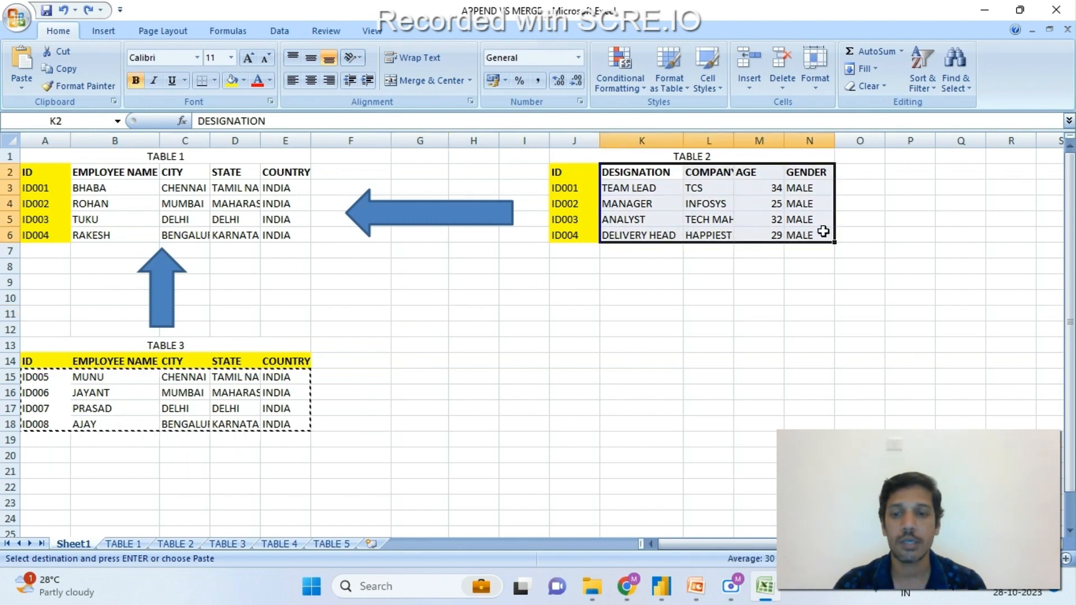
key(ctrl+c)
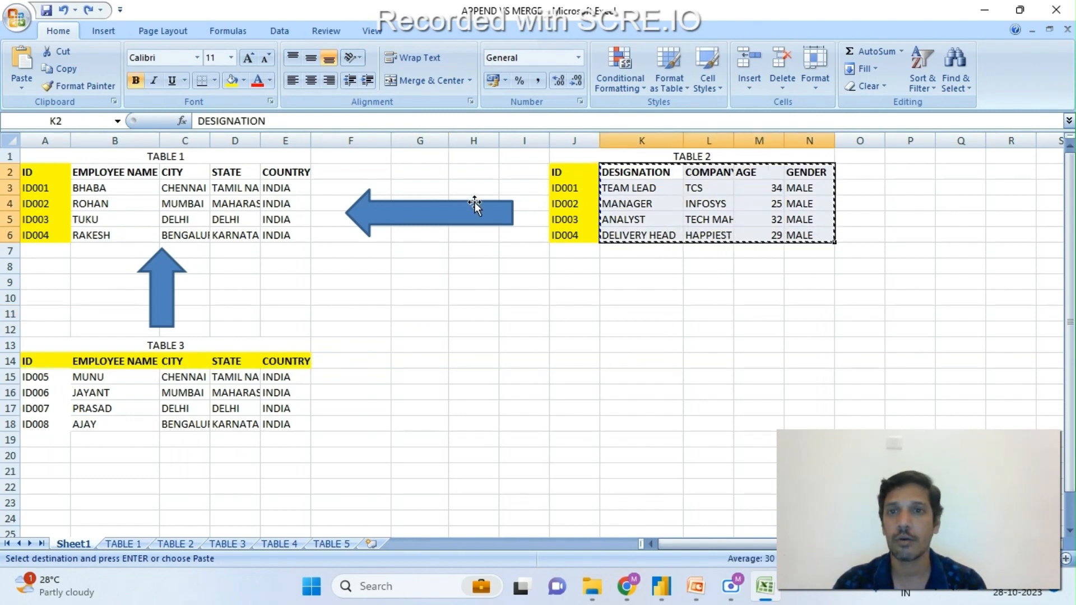
click(343, 173)
key(Return)
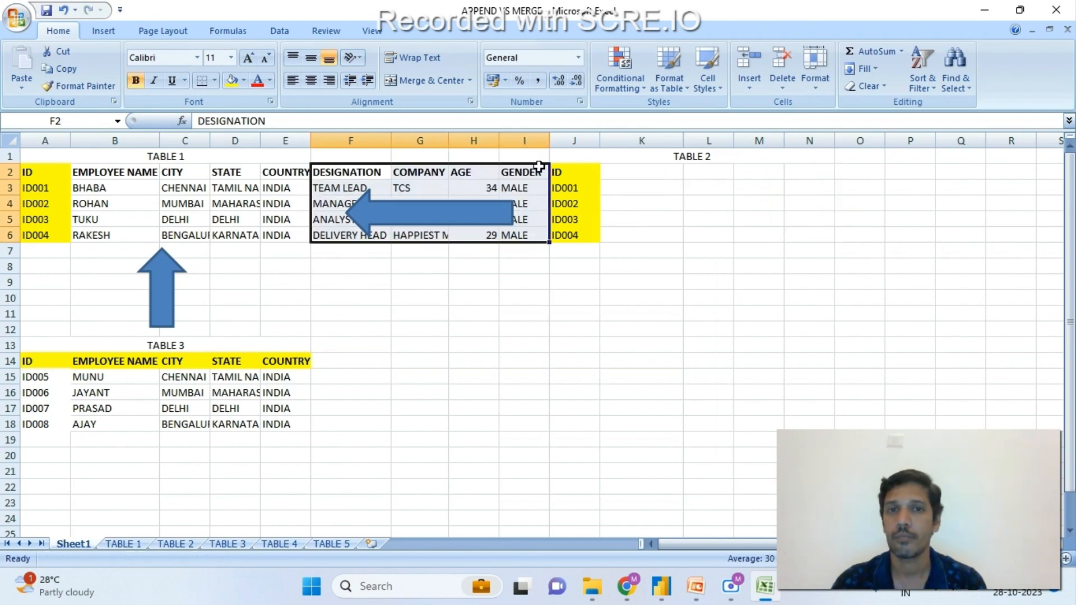
- Try to clear the entire column J that holds TABLE 2's leftover IDs
click(575, 138)
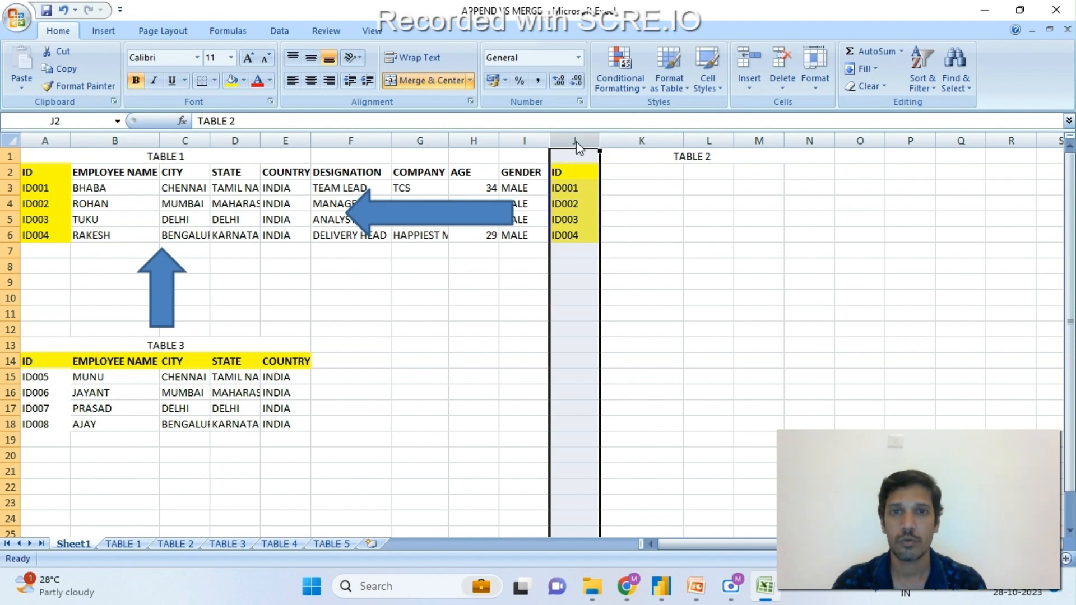
click(574, 140)
key(Delete)
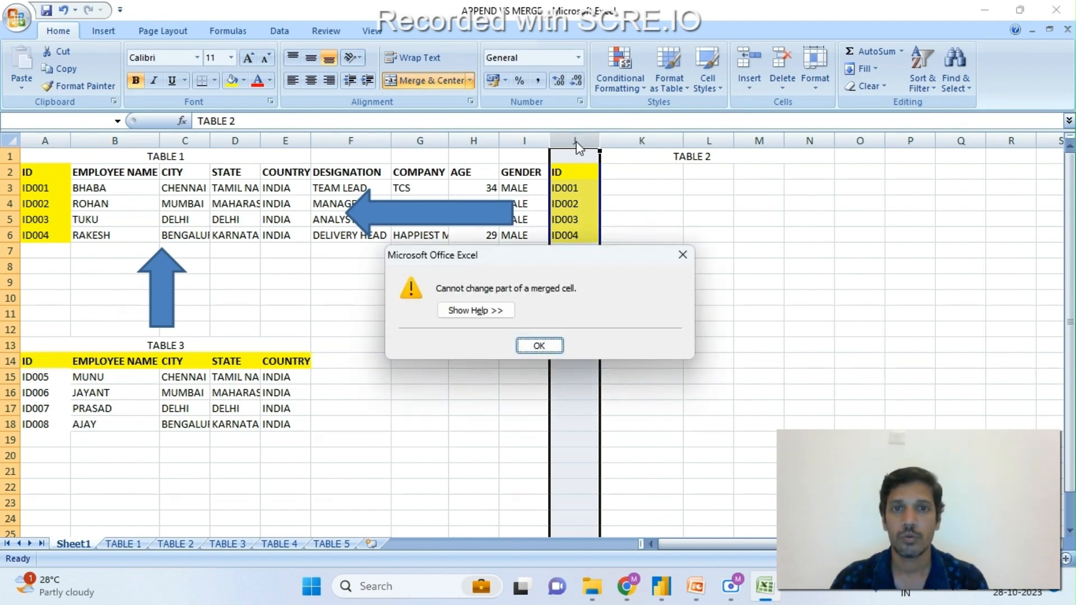
click(684, 257)
key(Delete)
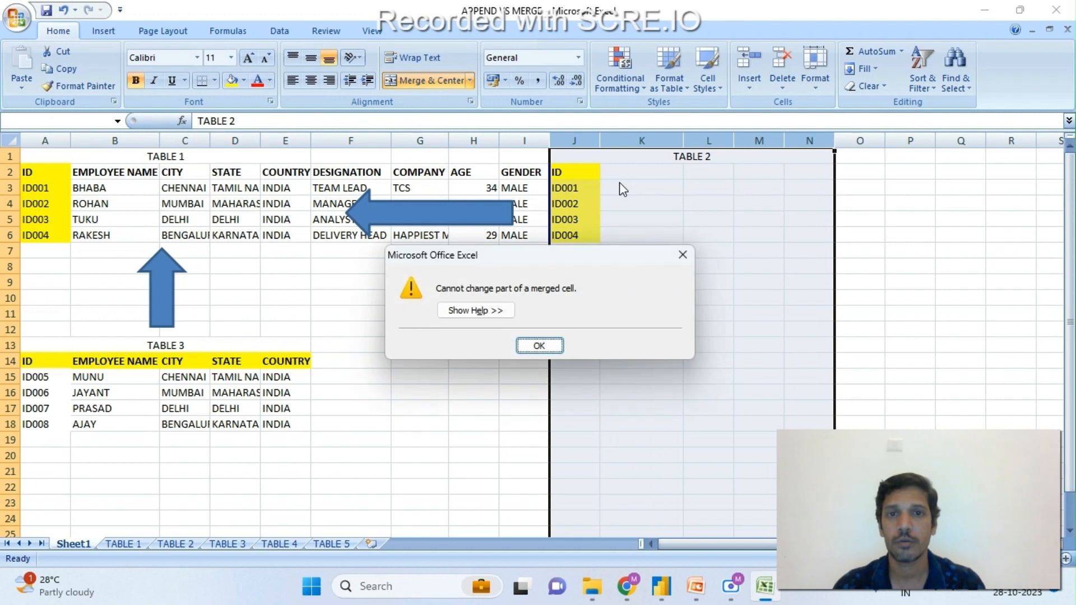
click(683, 256)
- Clear the contents of TABLE 2's leftover ID cells J2:J6
drag(596, 168, 573, 238)
key(Delete)
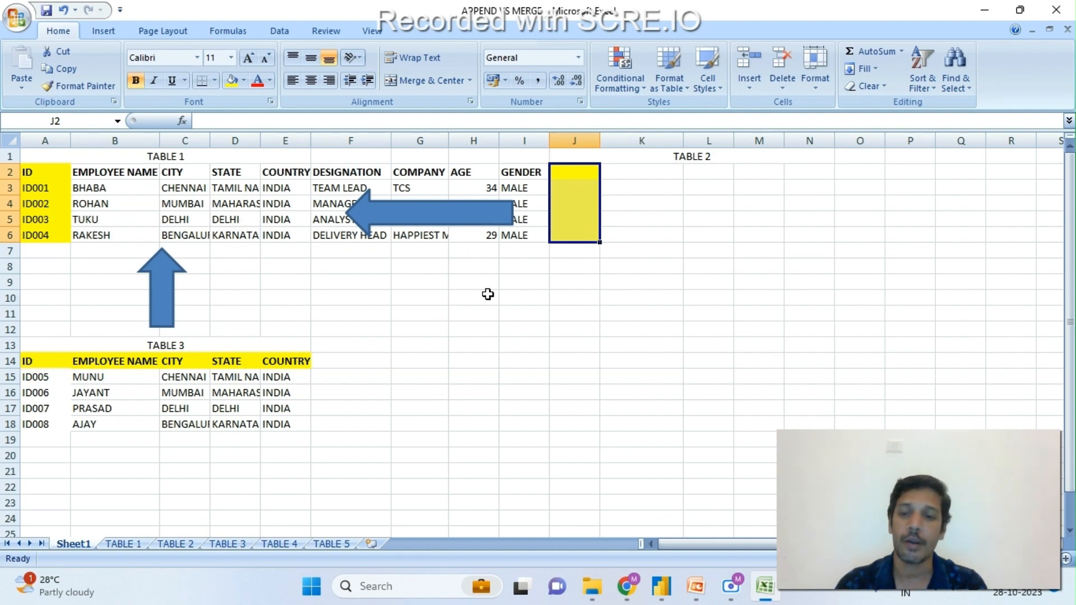
- Undo the clearing of TABLE 2's ID cells and the move of its other columns beside TABLE 1
key(ctrl+z)
key(ctrl+z)
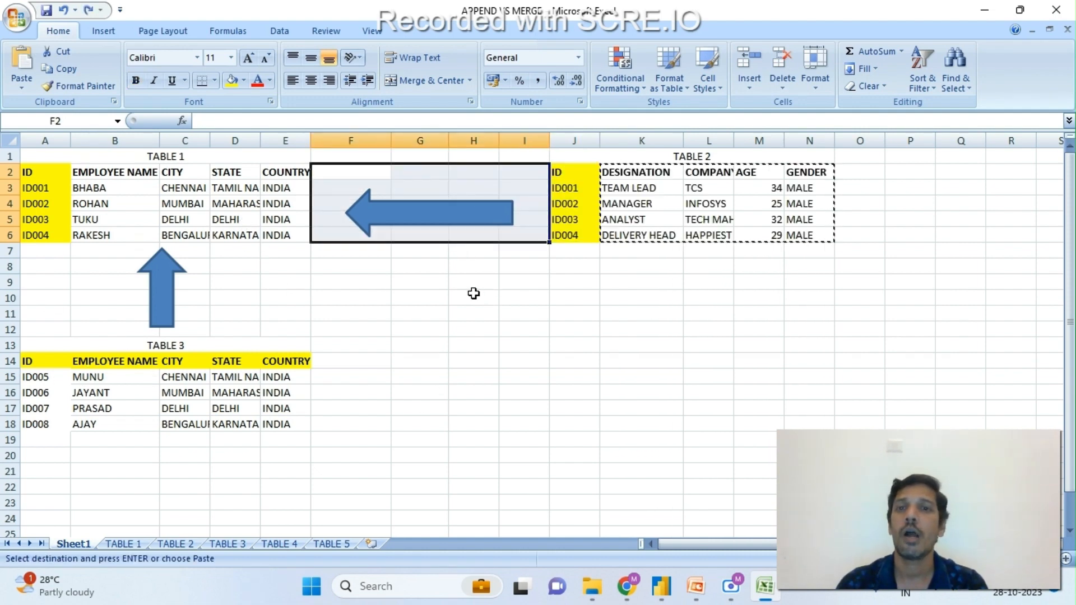
click(415, 283)
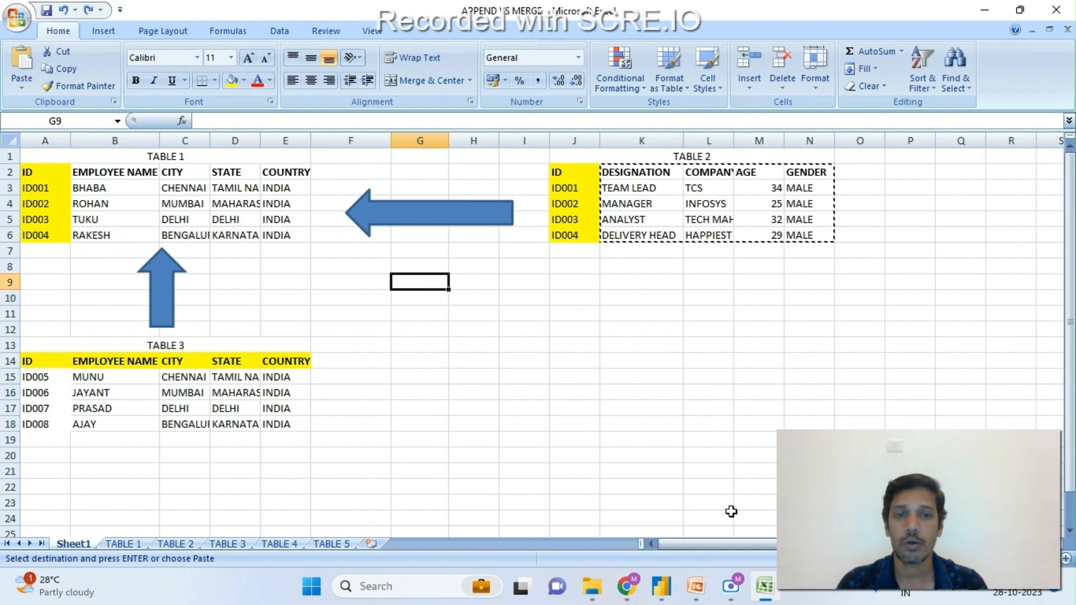
- Switch to the Power Query Editor and view the Append Queries as New options for TABLE 3 without applying them
mouse_move(661, 587)
mouse_move(709, 522)
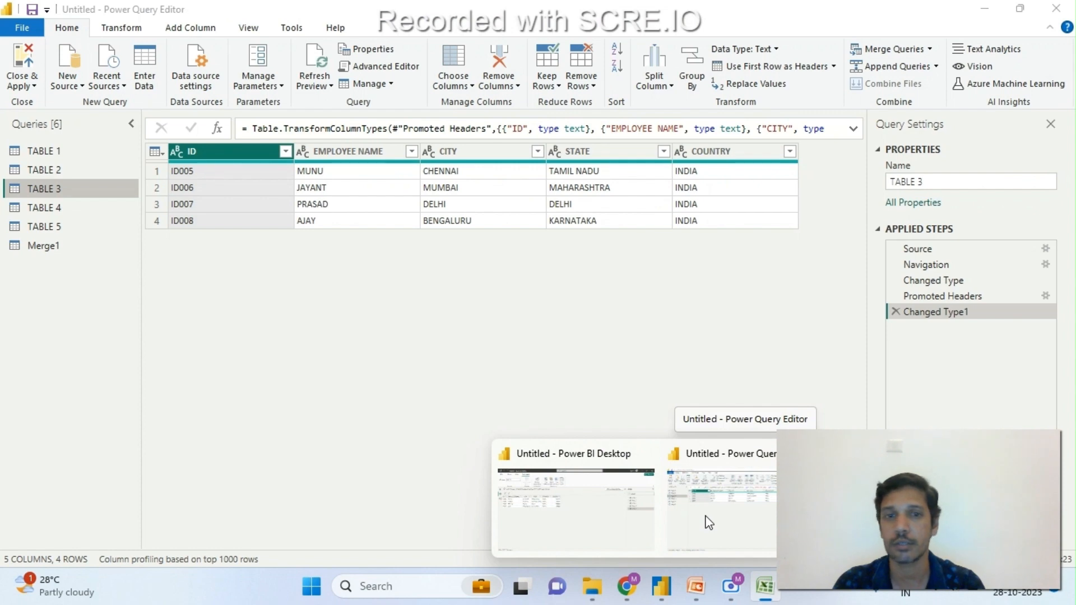
click(709, 523)
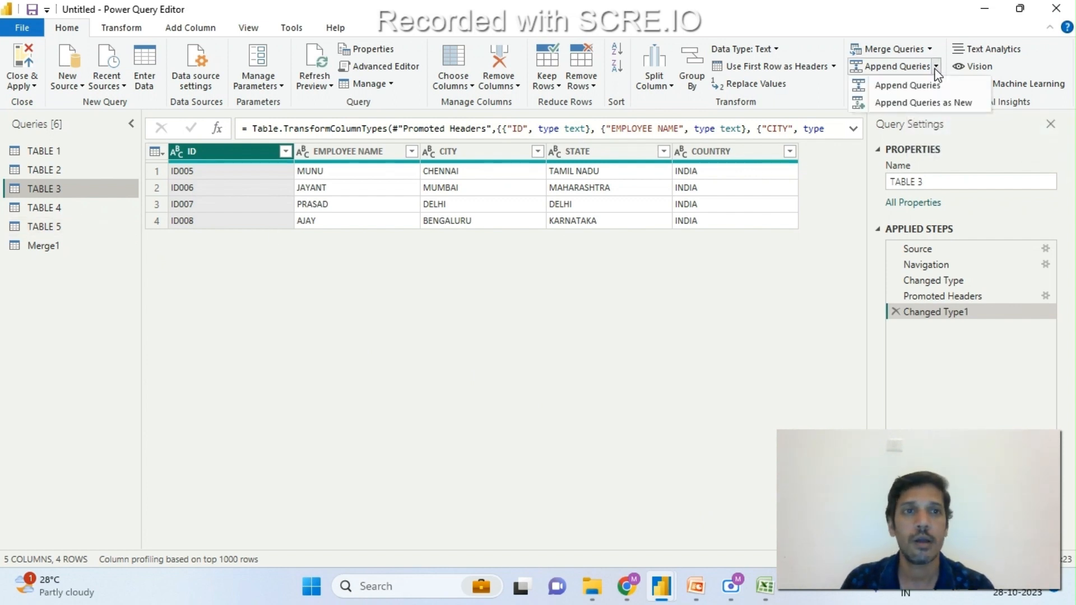
click(937, 106)
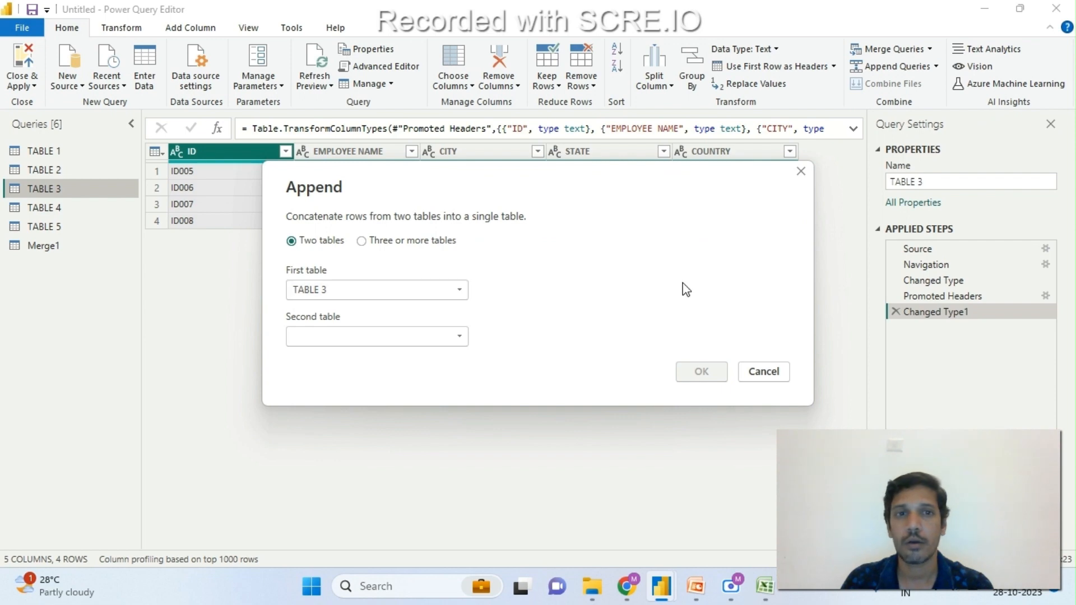
click(801, 171)
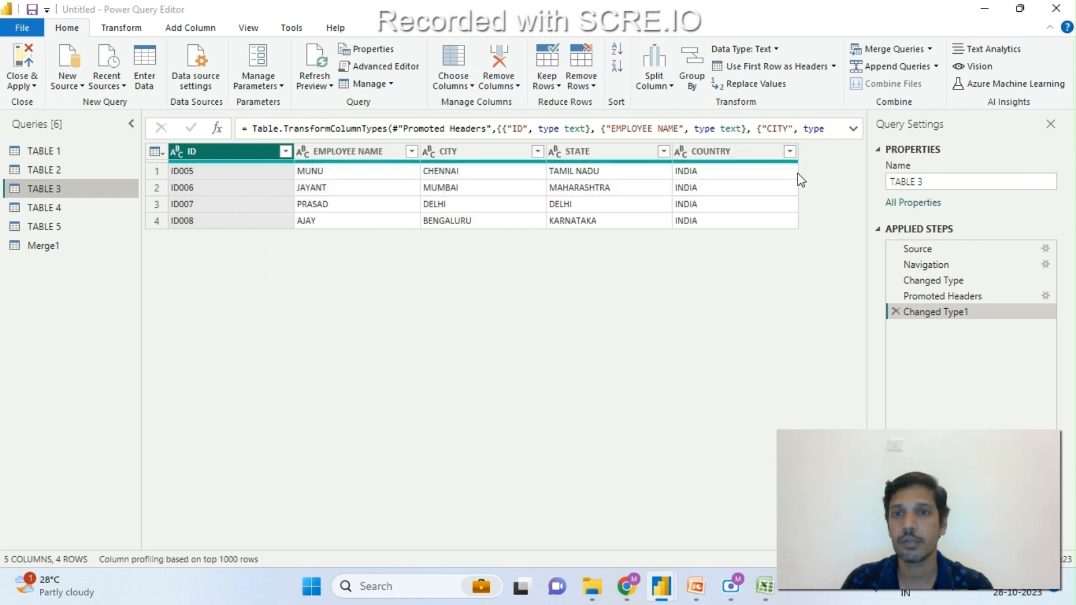
- Select the TABLE 1 query and view which tables Append Queries offers for it, without applying the append
click(51, 154)
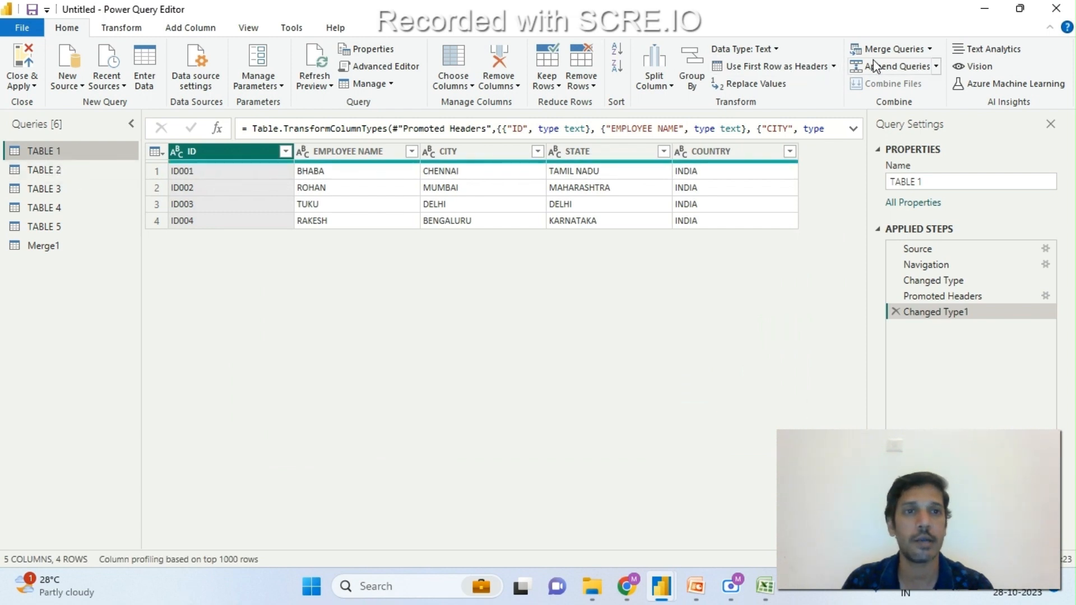
click(928, 68)
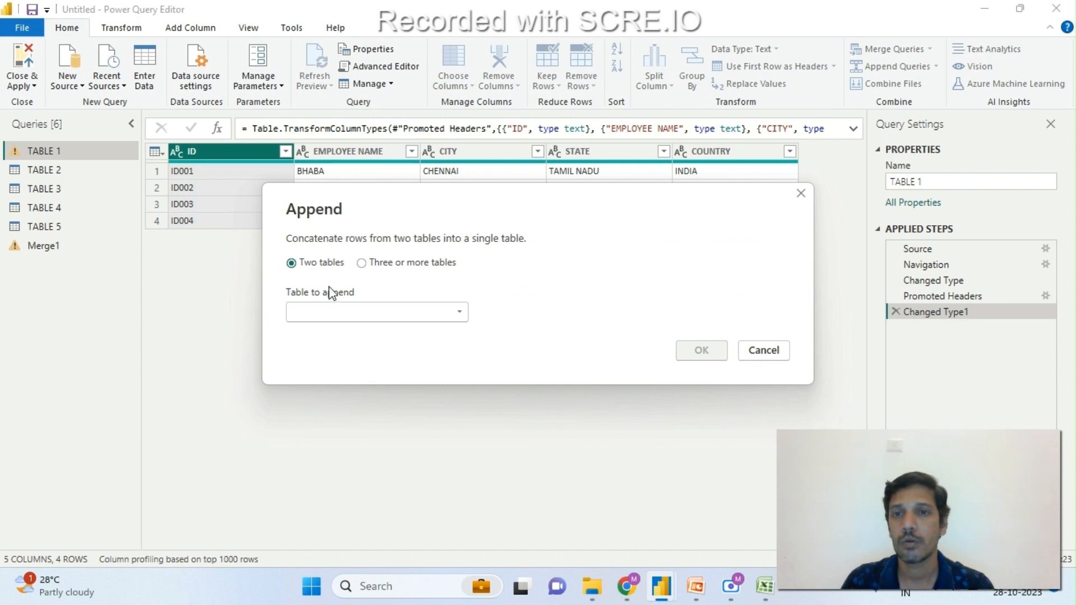
click(413, 314)
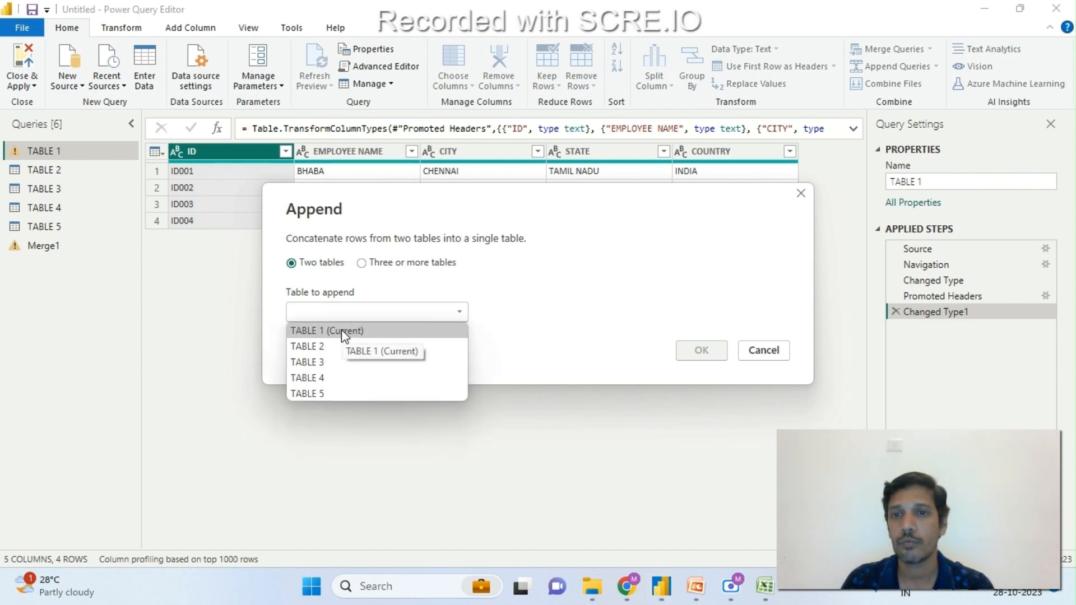
click(410, 289)
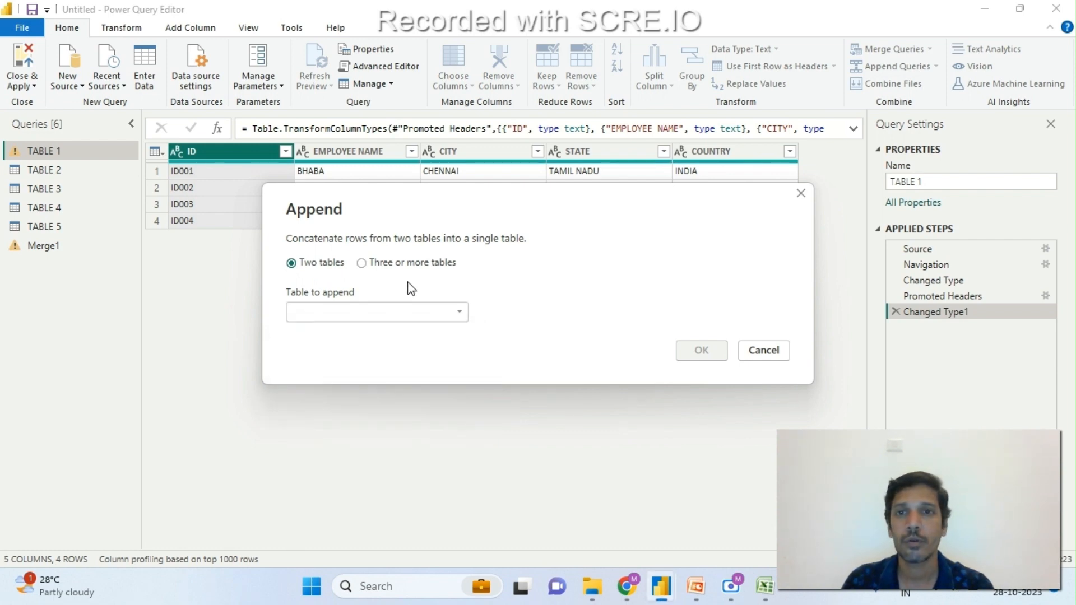
click(771, 360)
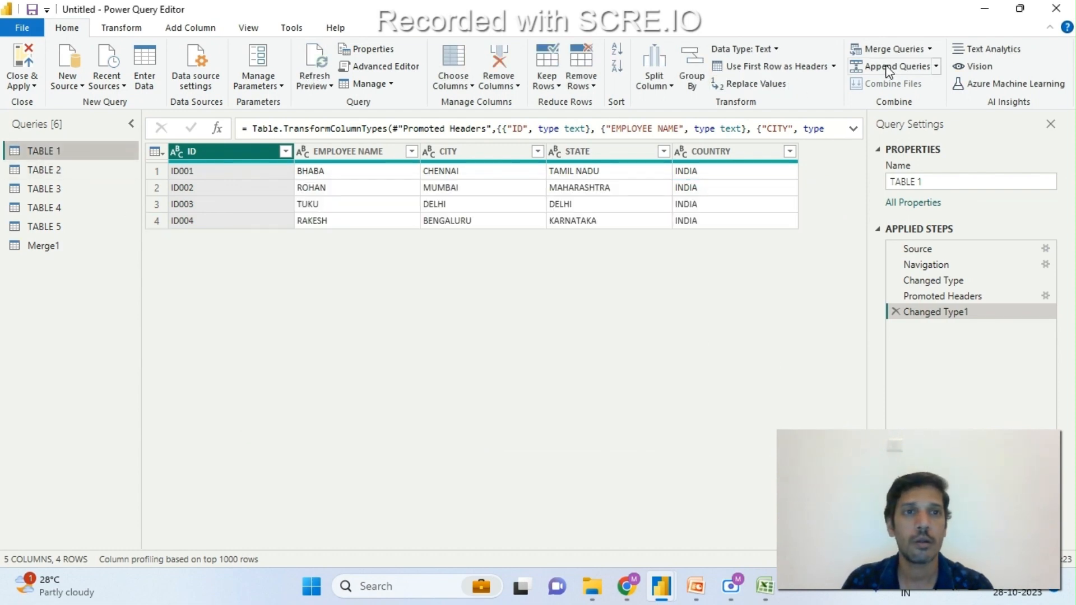
- Append TABLE 1 and TABLE 3 as a new query, with TABLE 3 as the second table, and check its first rows
click(936, 67)
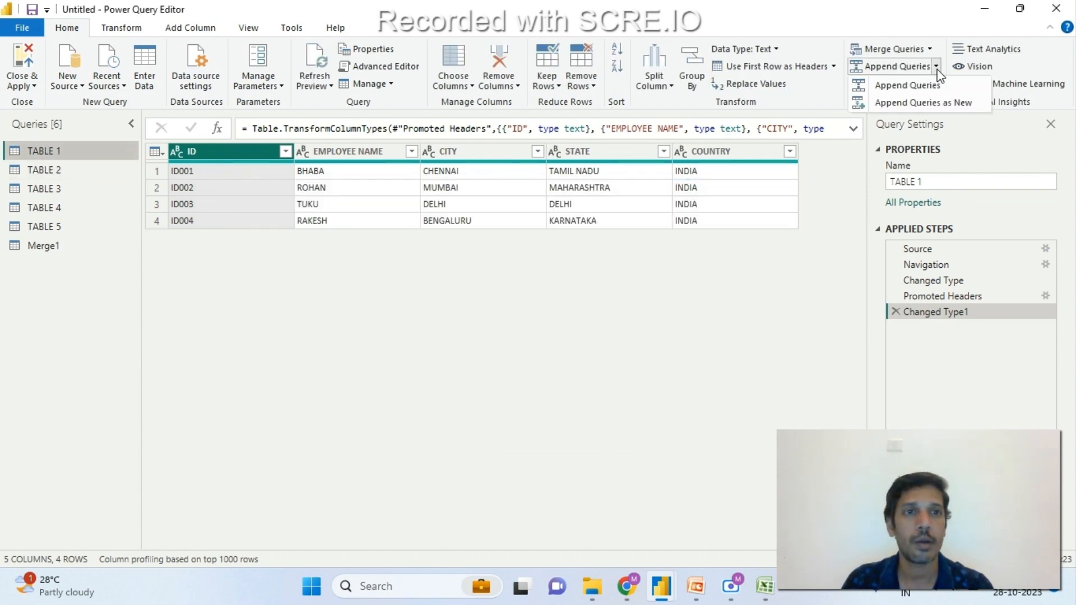
click(938, 107)
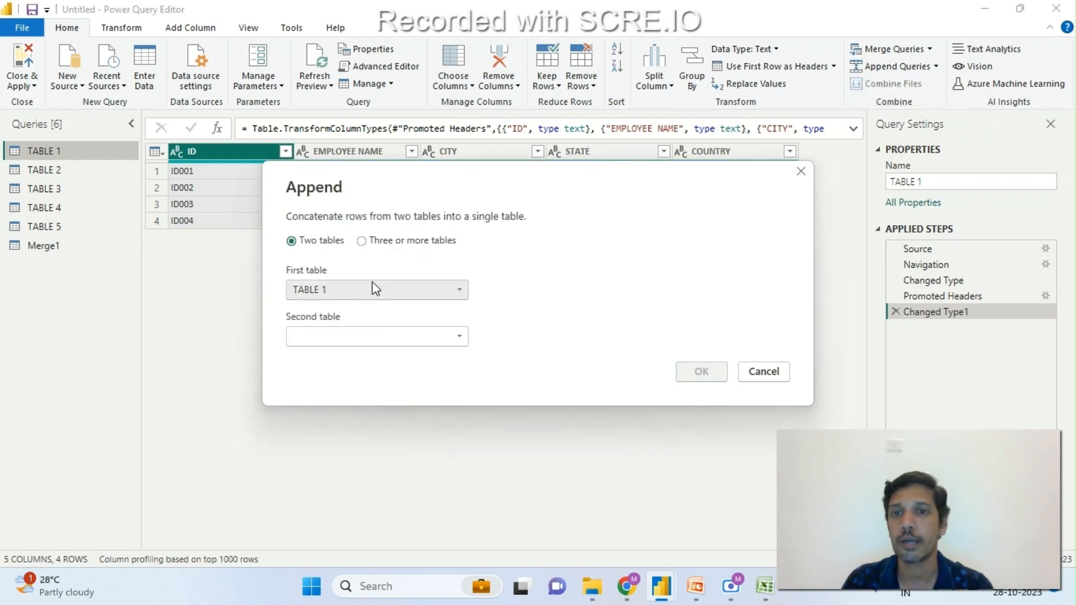
click(425, 338)
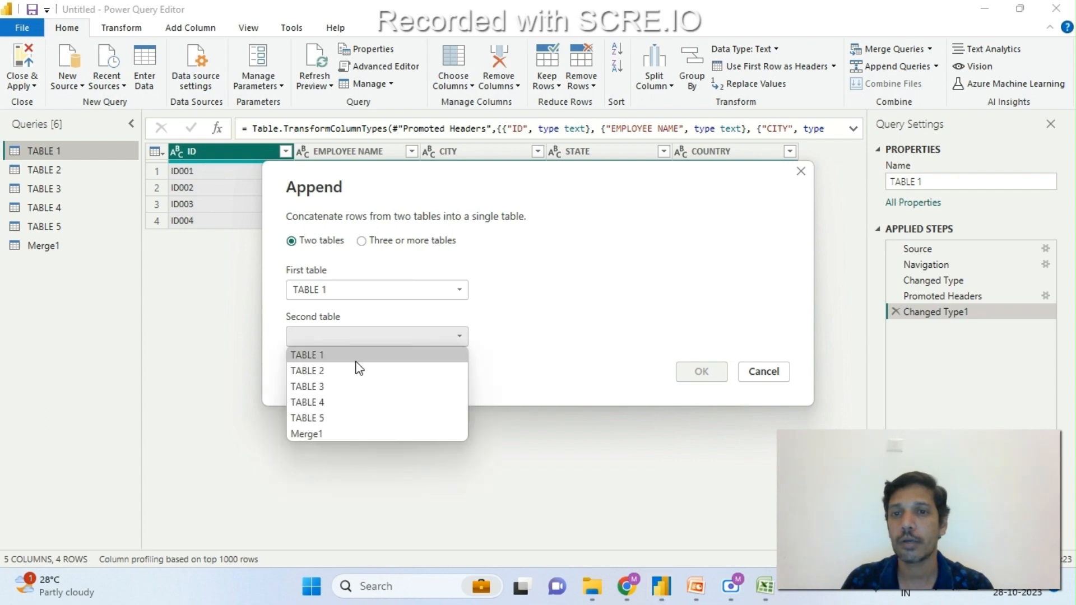
click(334, 383)
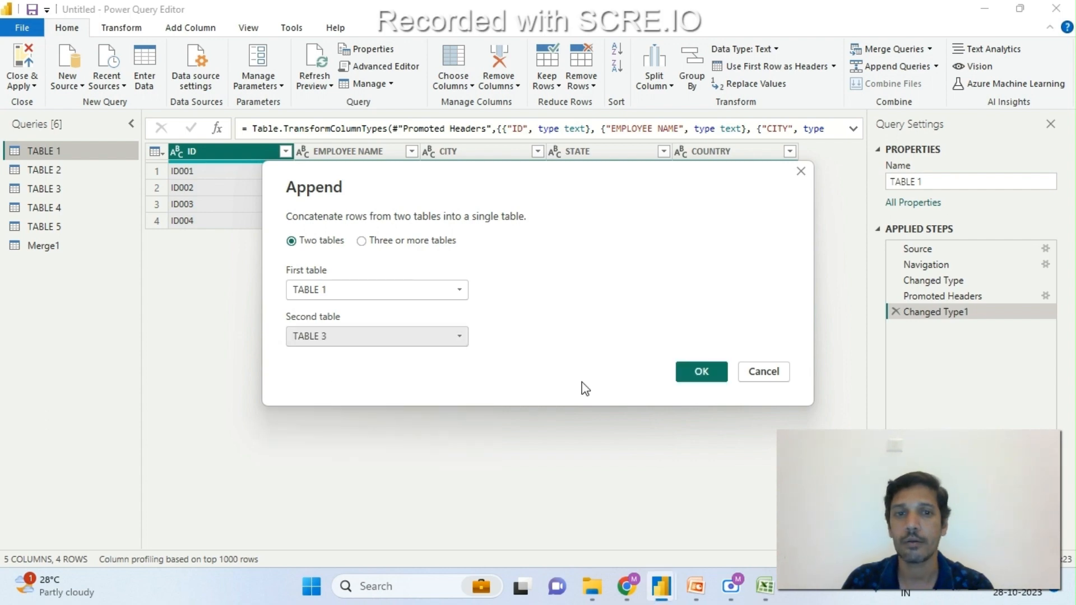
click(702, 373)
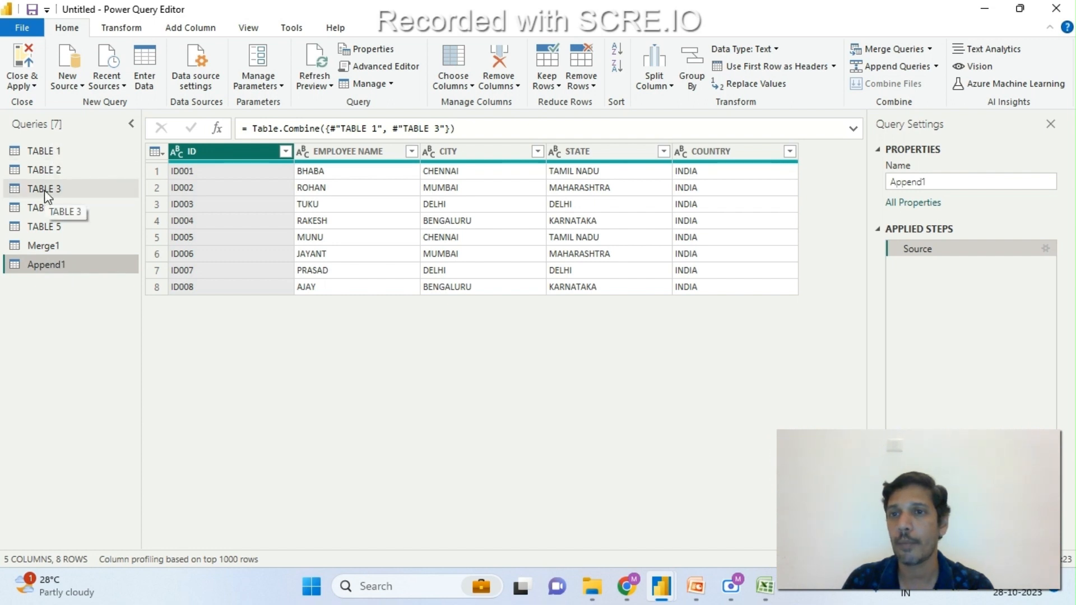
click(194, 190)
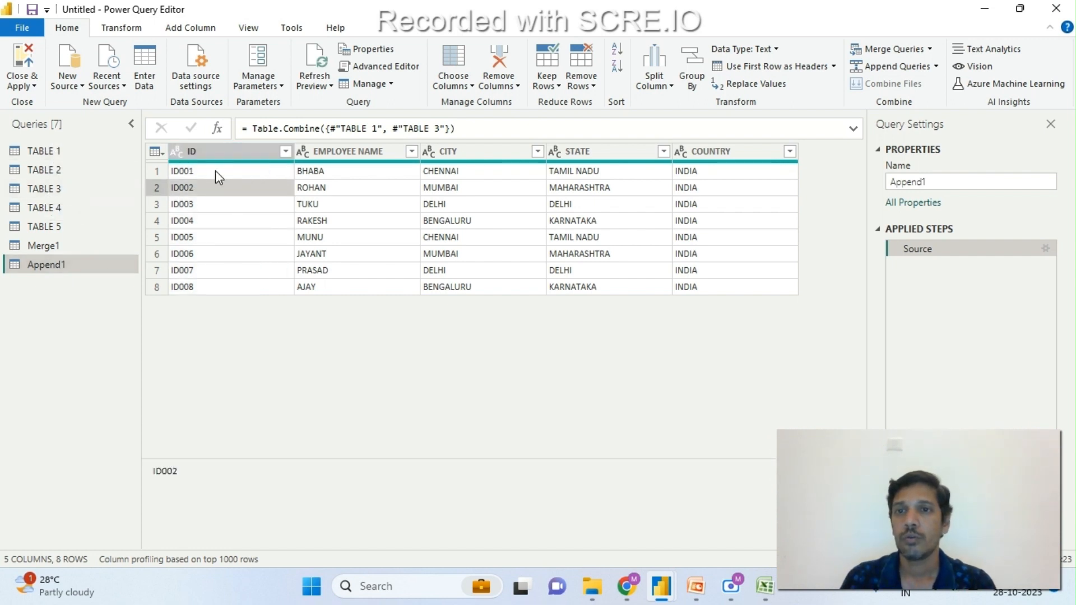
click(216, 171)
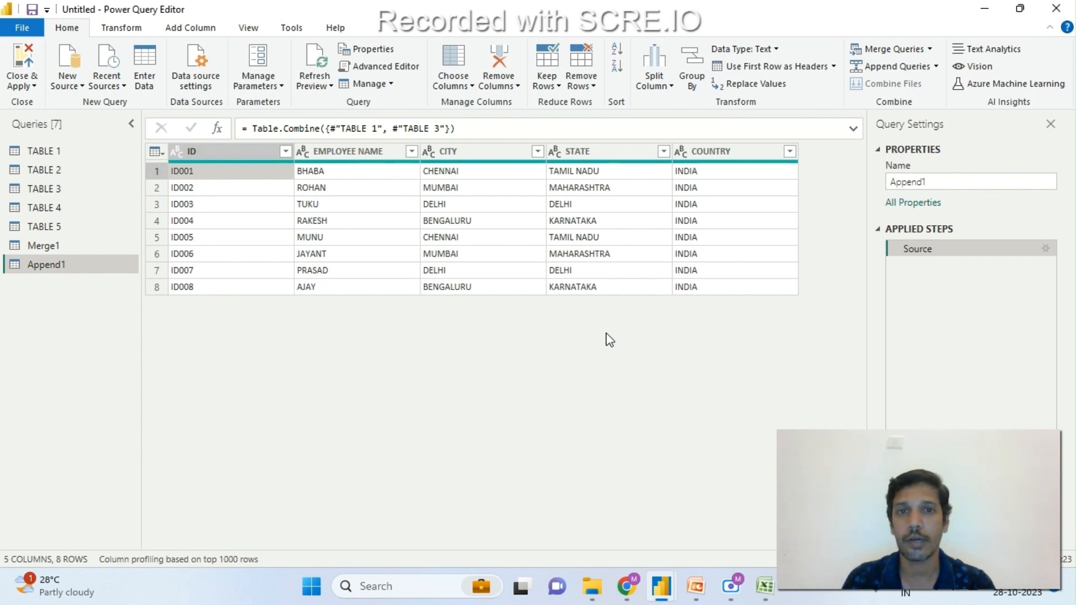
- Switch to Excel, move TABLE 3's data rows A15:E18 to A7 beneath TABLE 1, and select the combined range A2:E10
click(766, 586)
drag(39, 377, 297, 424)
key(ctrl+c)
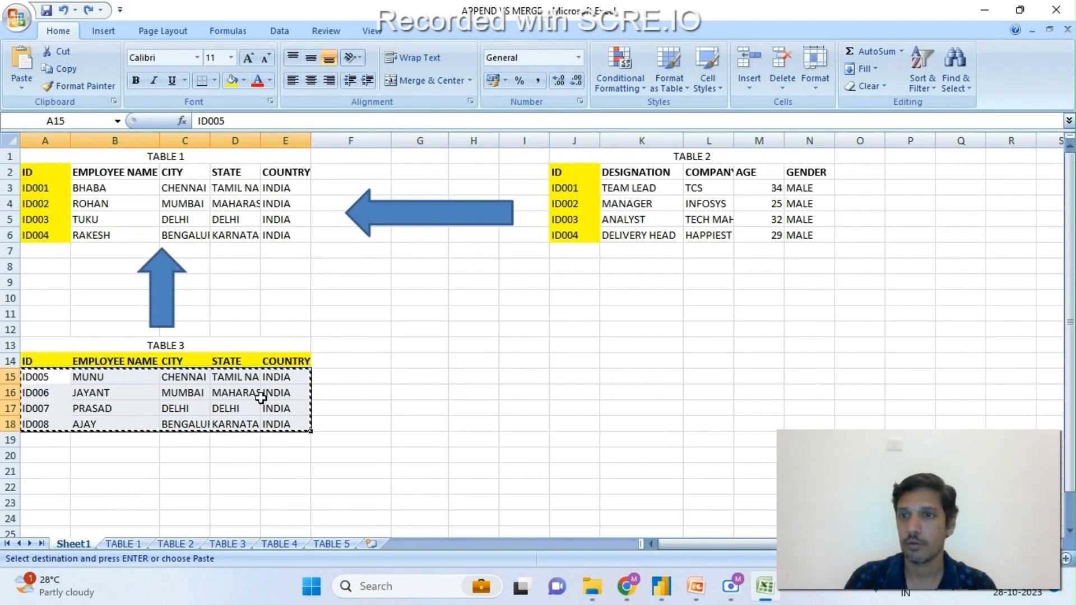
click(52, 254)
key(ctrl+v)
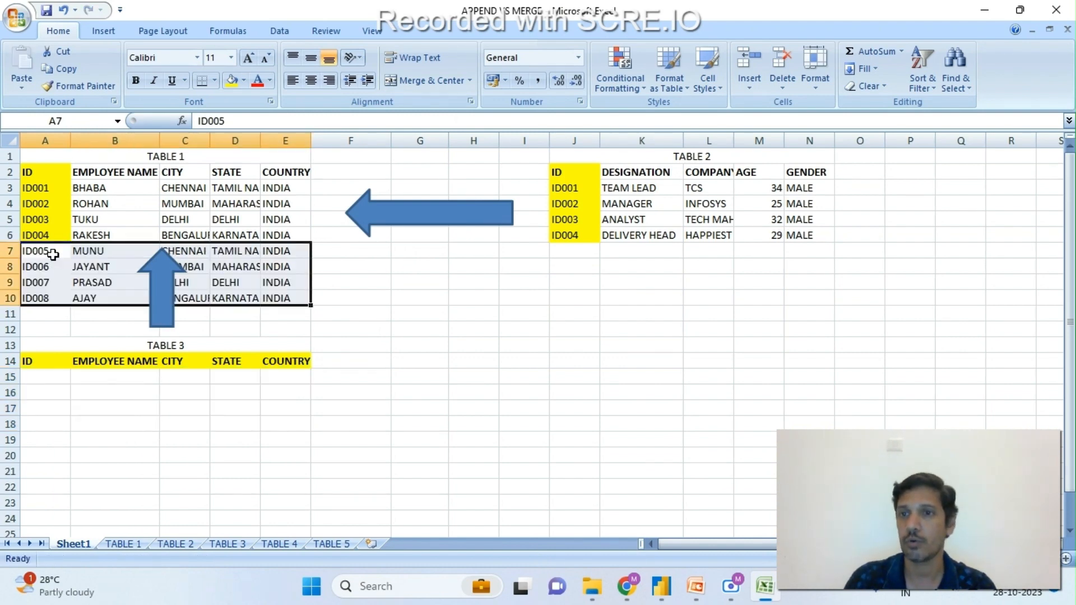
drag(43, 170, 297, 295)
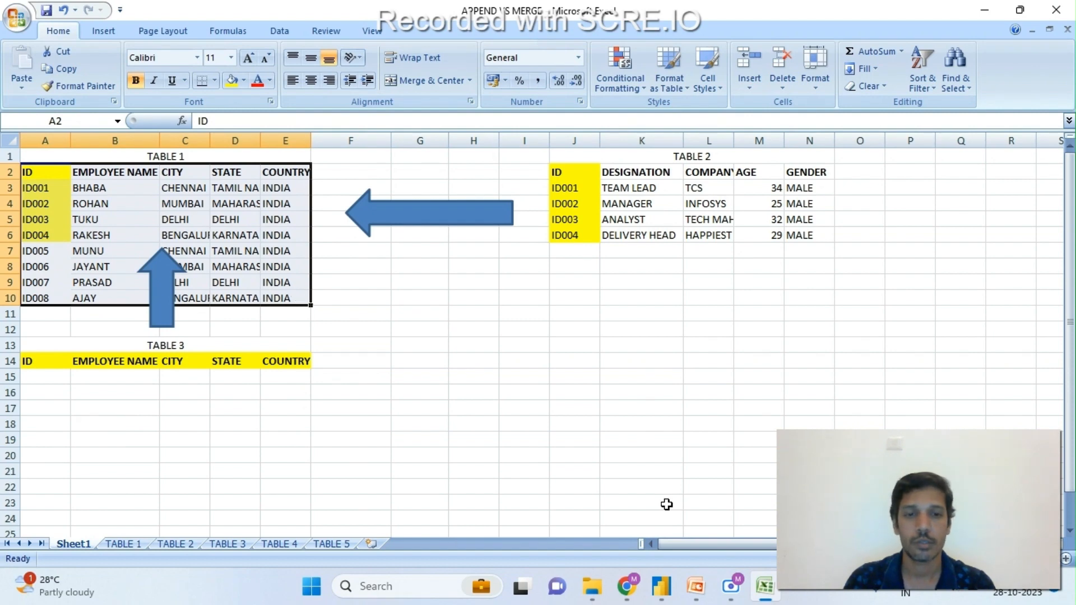
- Switch back to the Power Query Editor window with the appended query
mouse_move(648, 593)
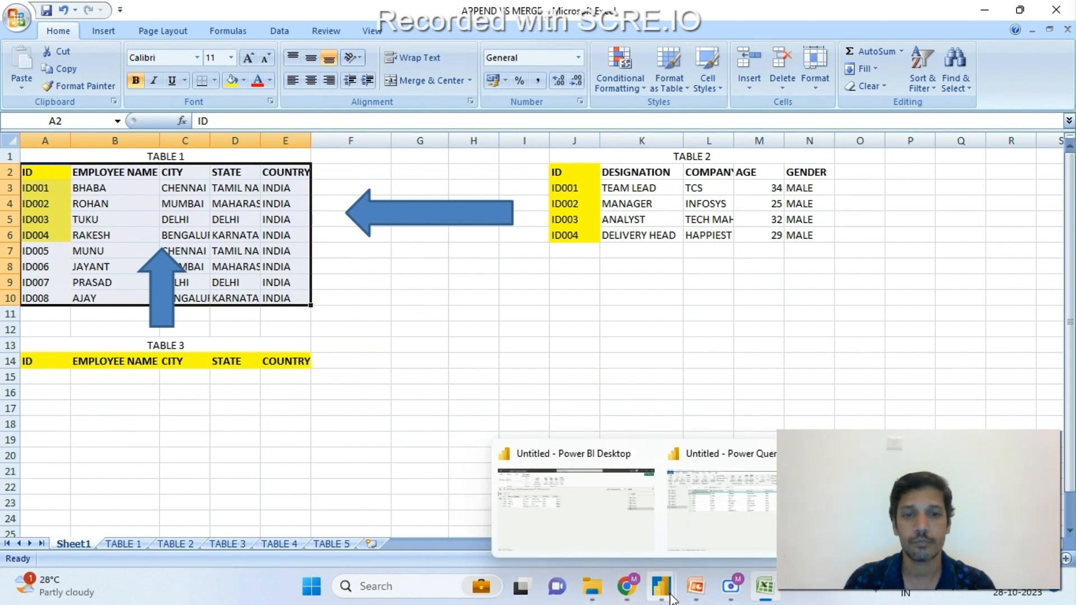
click(726, 502)
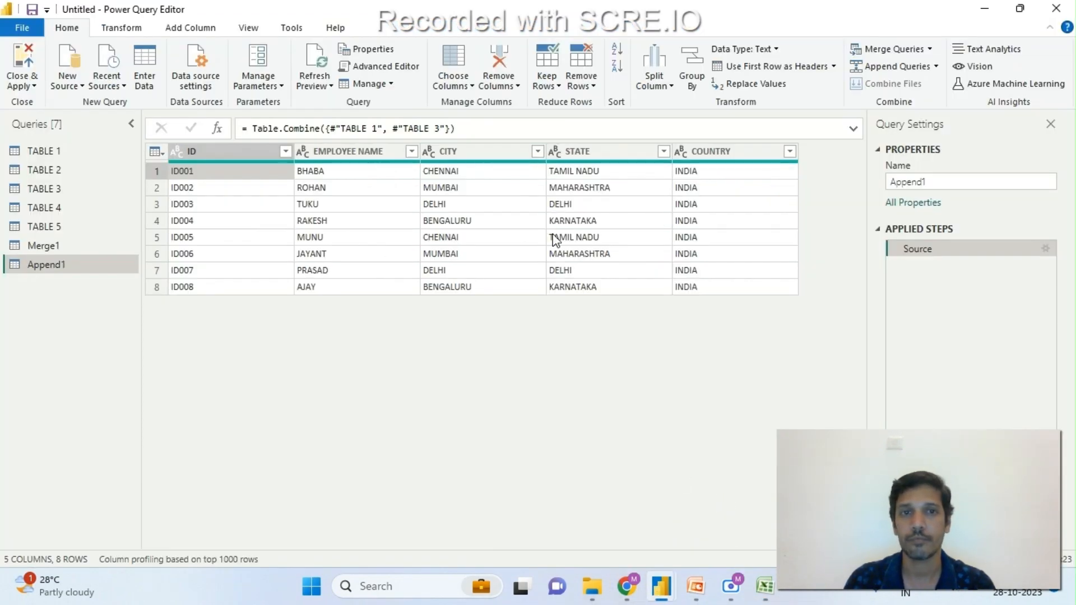